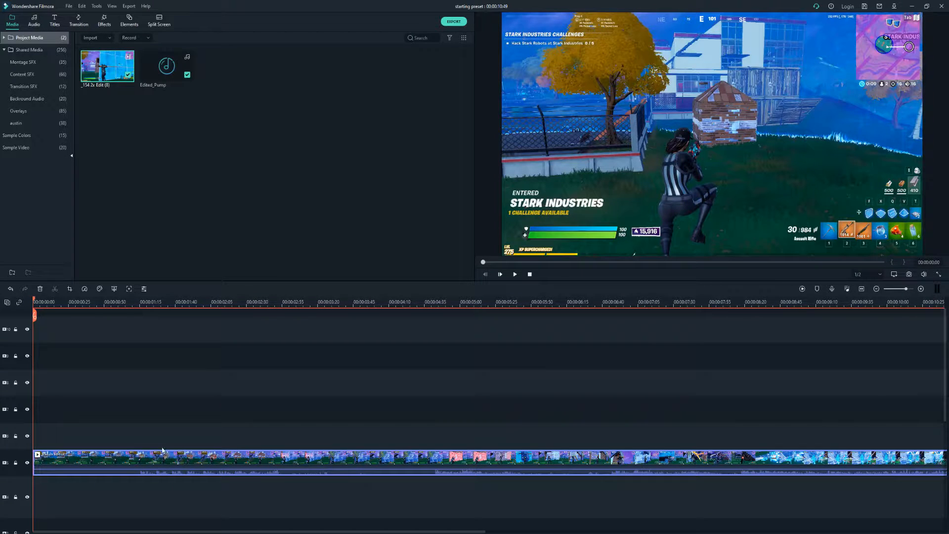
Duplicate the gameplay clip onto the third track above the original, aligned with its start, and silence the copy's audio
key("ctrl+v")
left_click_drag(299, 315, 20, 323)
left_click_drag(809, 459, 57, 378)
left_click(73, 301)
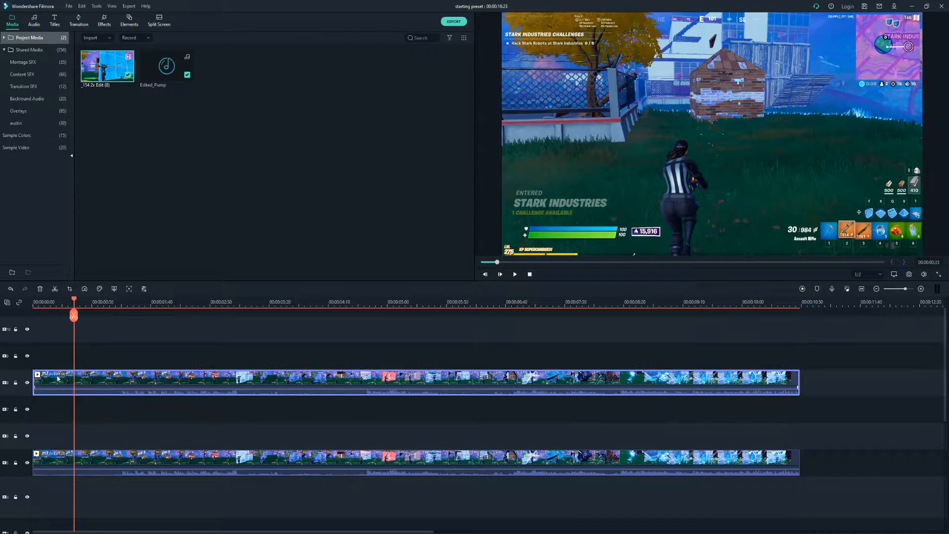
left_click(241, 465)
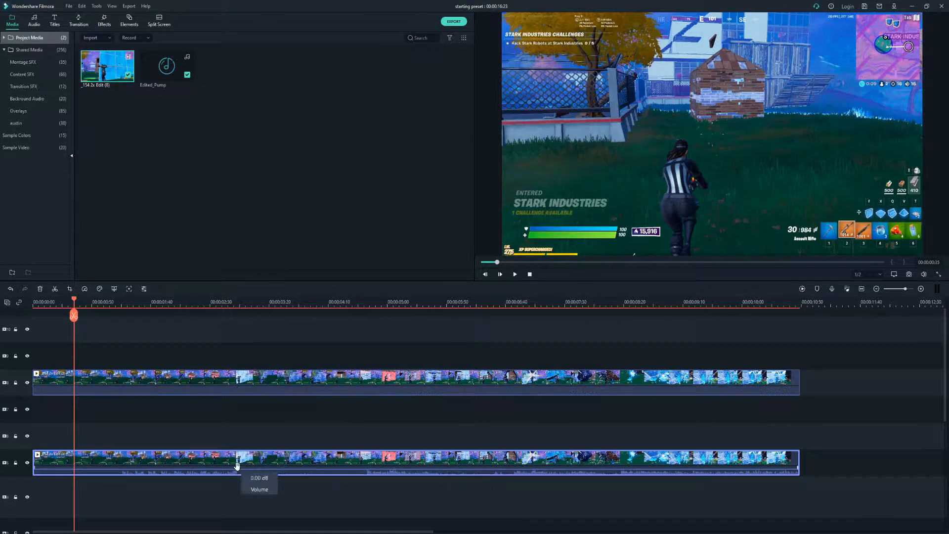
Search the effects for "blur" and add Blur on the track directly beneath the duplicate clip, spanning the clip's full length
left_click(102, 21)
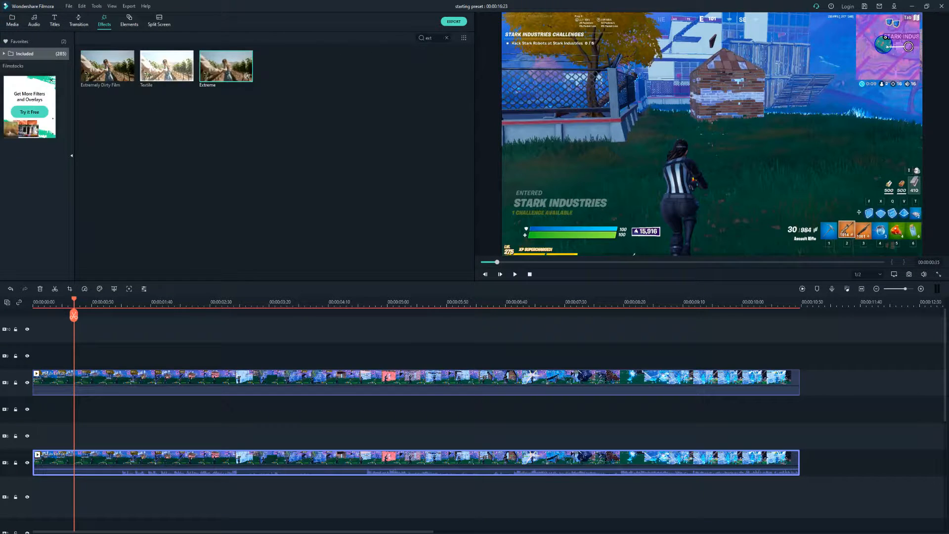
left_click(446, 38)
type("bl")
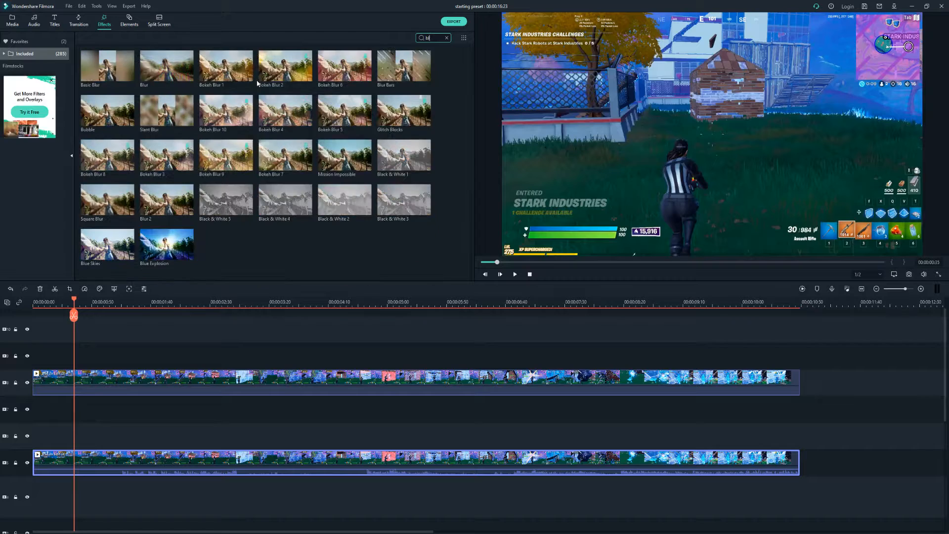
type("ur")
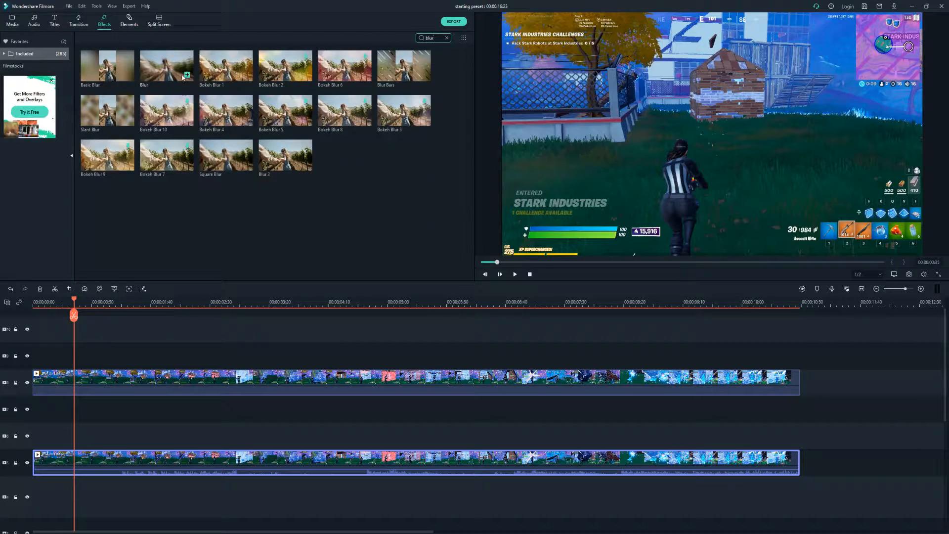
left_click_drag(182, 78, 59, 391)
left_click_drag(166, 65, 50, 409)
left_click_drag(387, 405, 799, 406)
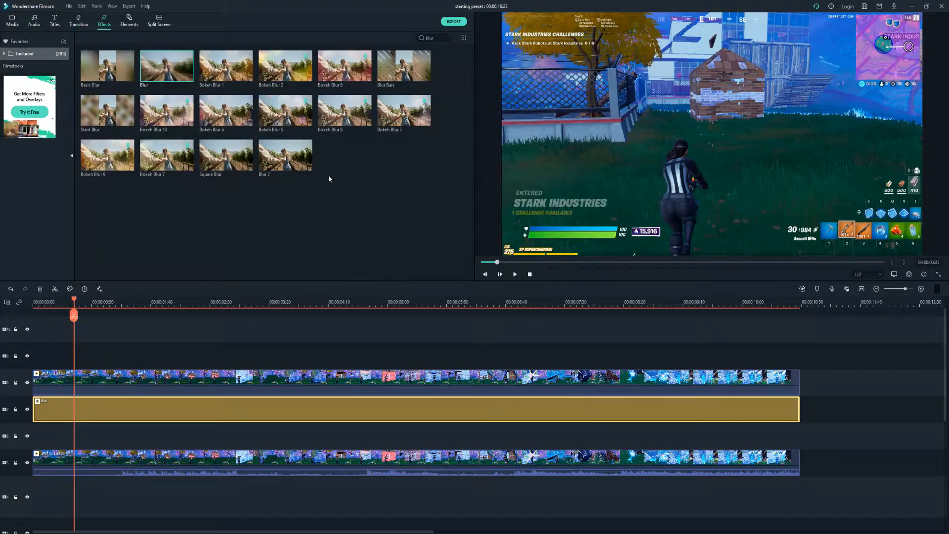
Search the effects for "blu" and add Blue Explosion between the Blur effect and the original clip, spanning the full clip length
left_click(430, 38)
type("blu")
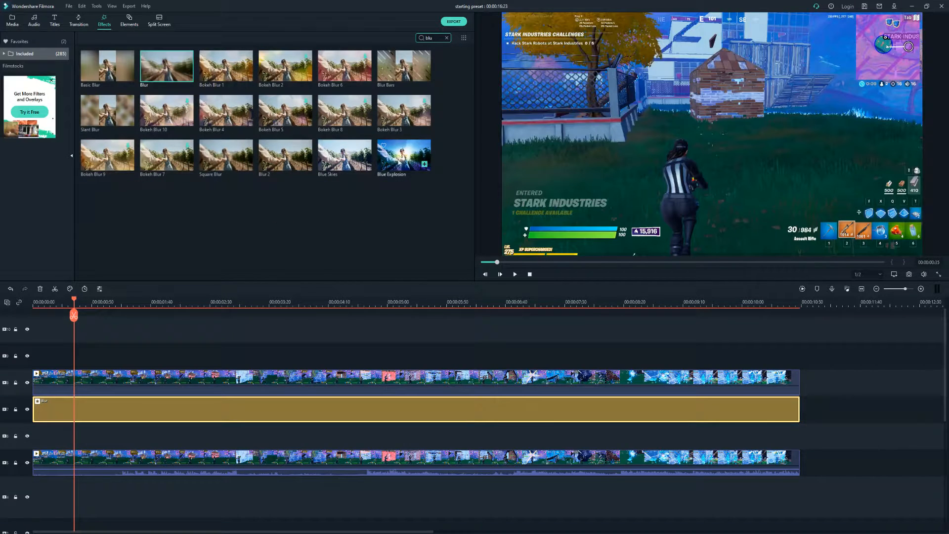
left_click_drag(399, 161, 799, 436)
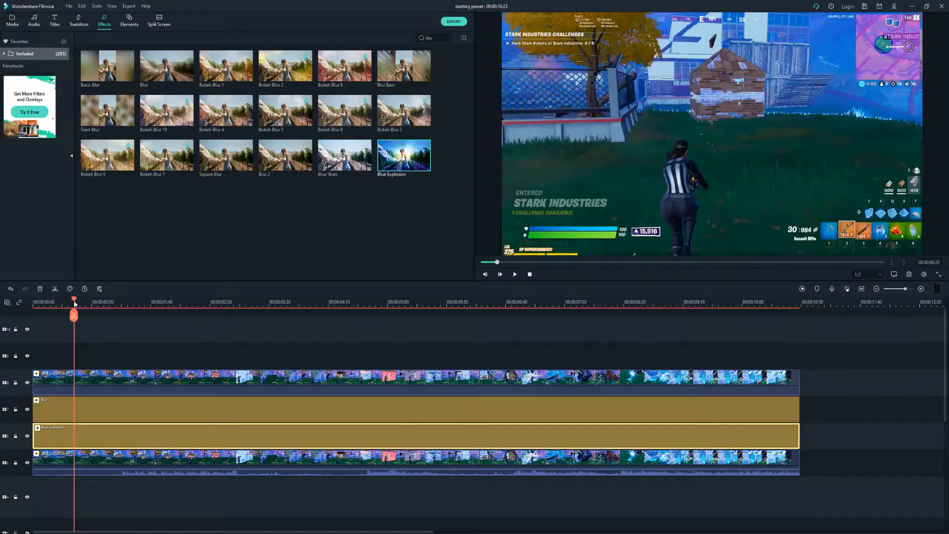
Split the upper gameplay clip at 00:00:07:49
left_click_drag(75, 303, 588, 336)
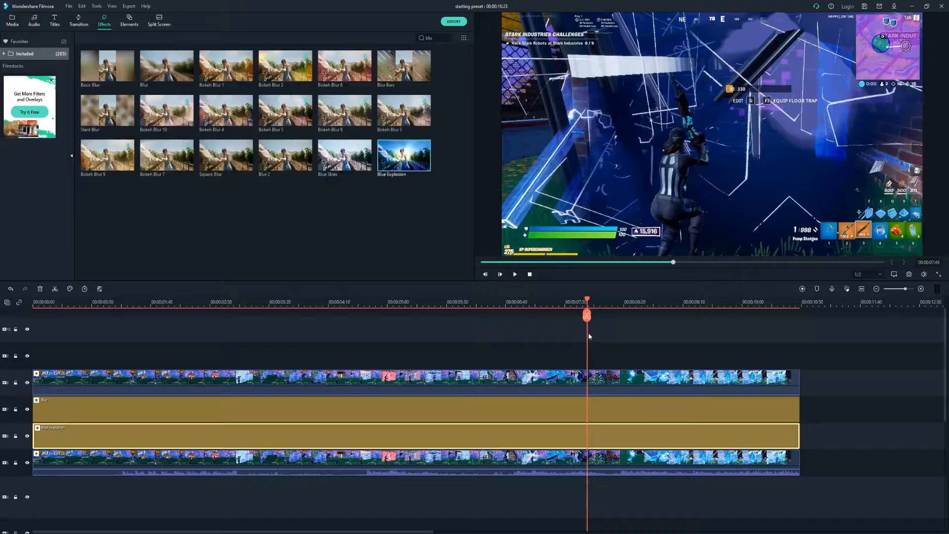
left_click(608, 389)
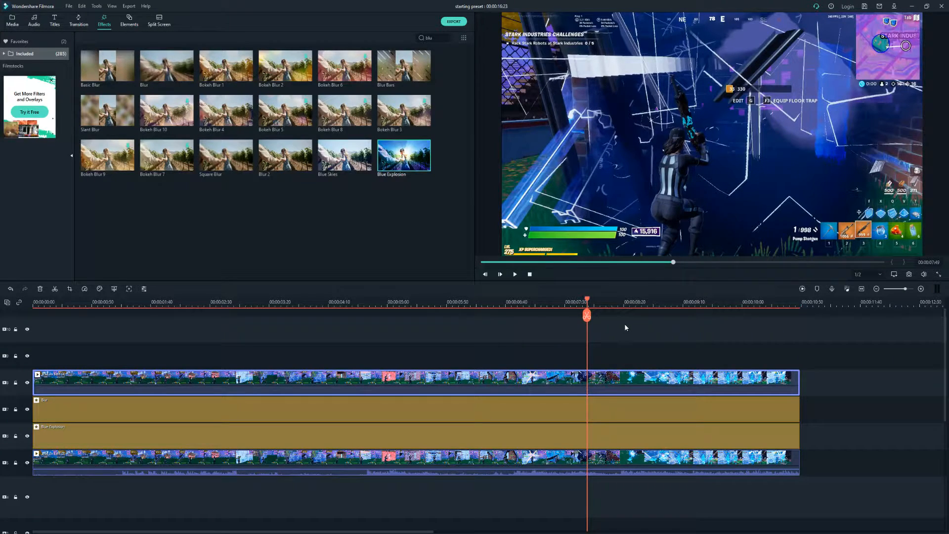
key("ctrl+b")
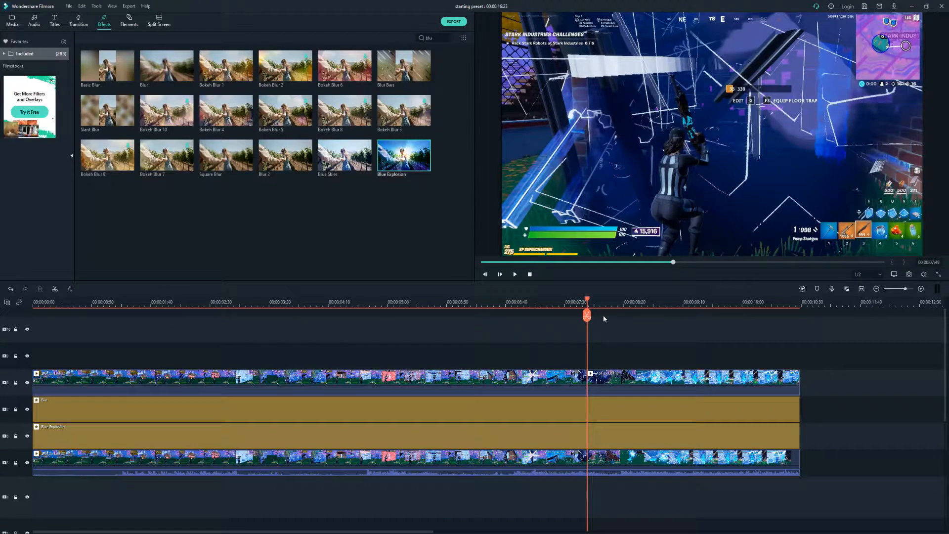
Add a starting keyframe to the second part of the upper clip and one at 00:00:08:00 with 75% scale and position X 5, Y 5
double_click(613, 386)
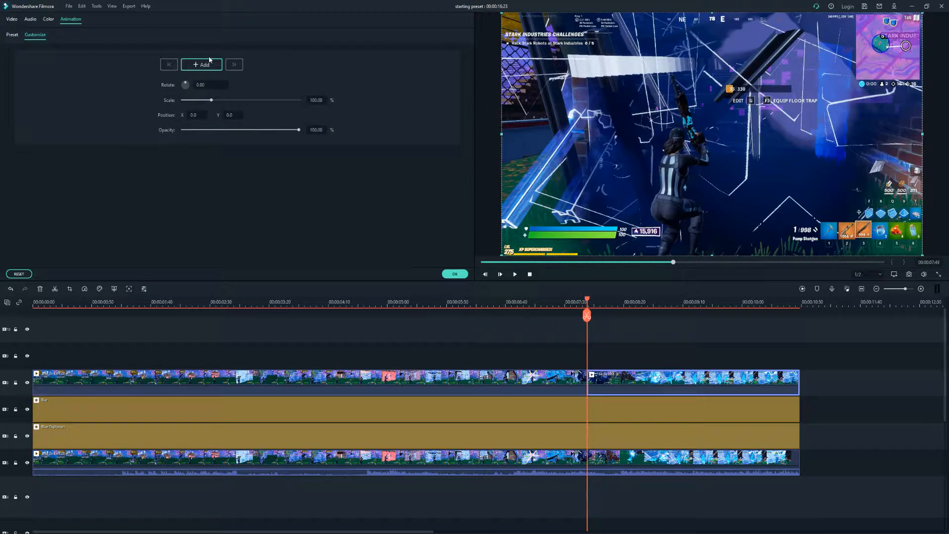
left_click(203, 64)
left_click_drag(588, 301, 601, 300)
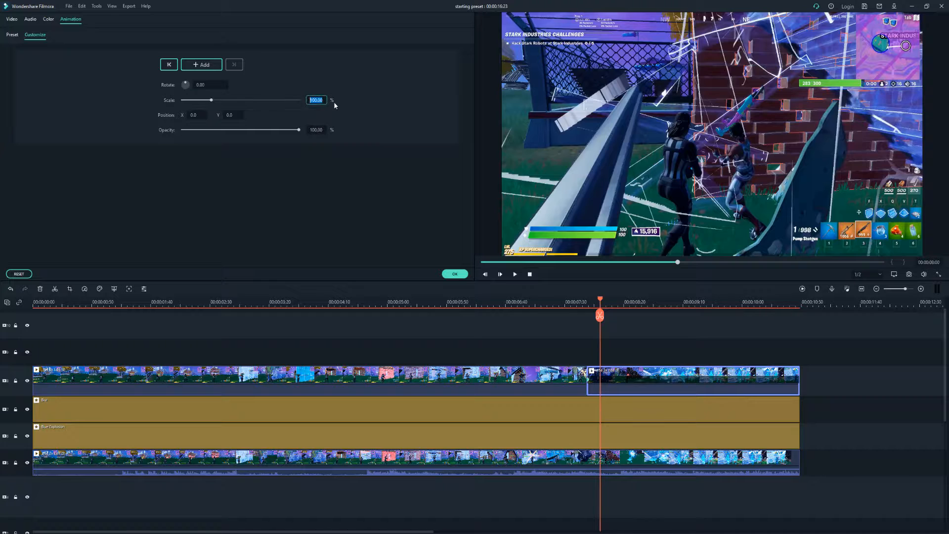
type("75")
key("Return")
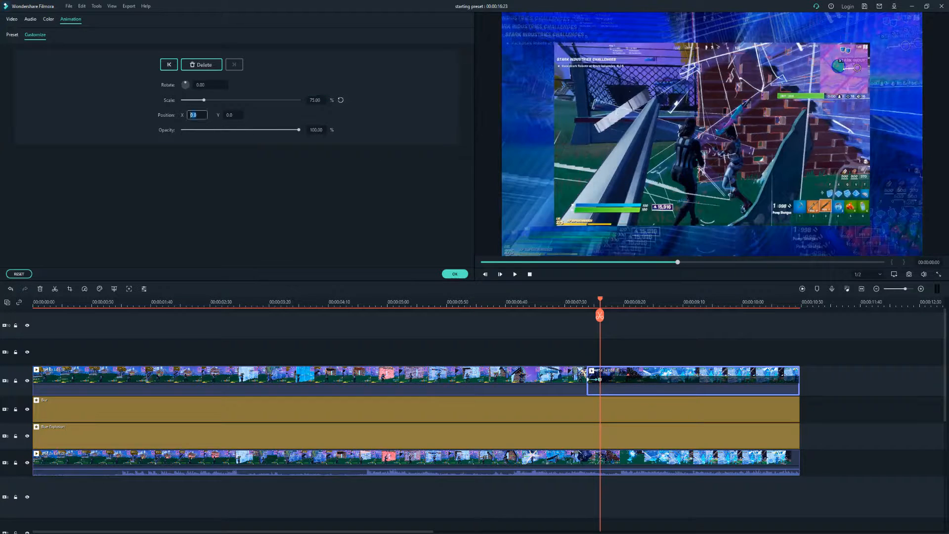
key("Return")
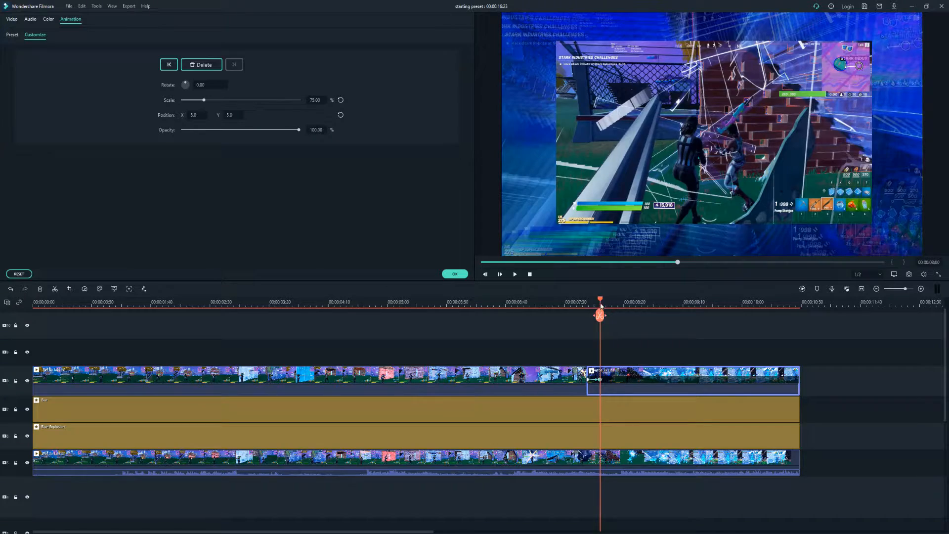
left_click(588, 304)
key("space")
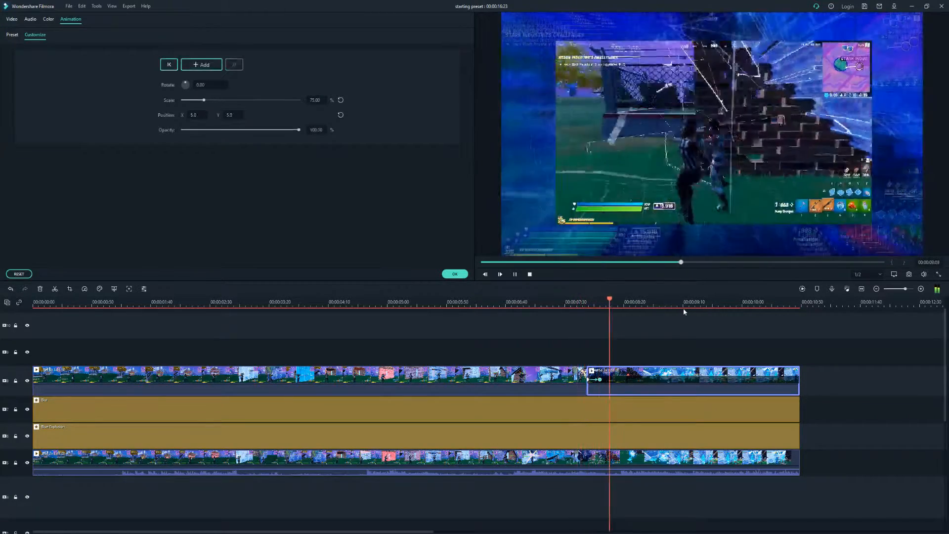
Add a keyframe that holds the reduced scale and offset position, five frames before 00:00:08:40 on the same clip
left_click(710, 303)
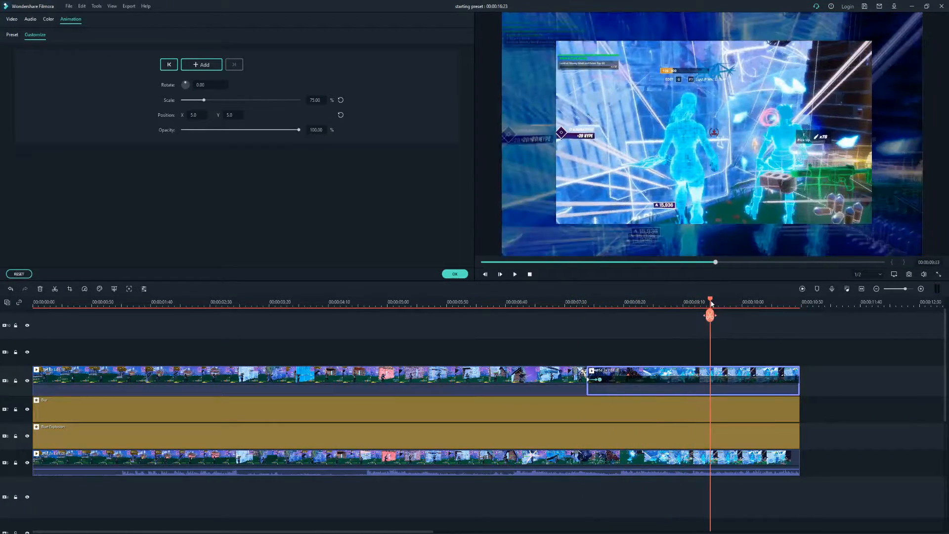
left_click_drag(712, 303, 633, 314)
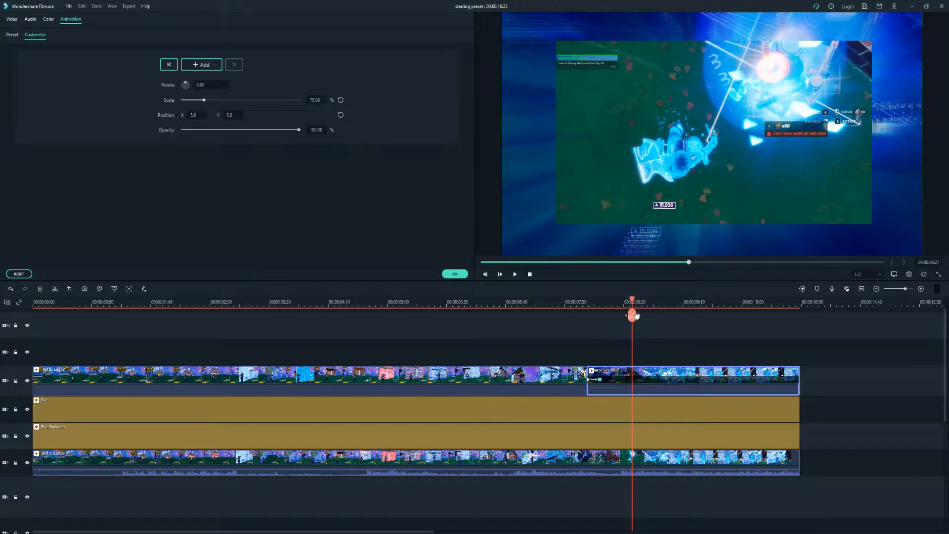
scroll(633, 315, "up", 1)
left_click_drag(636, 305, 624, 306)
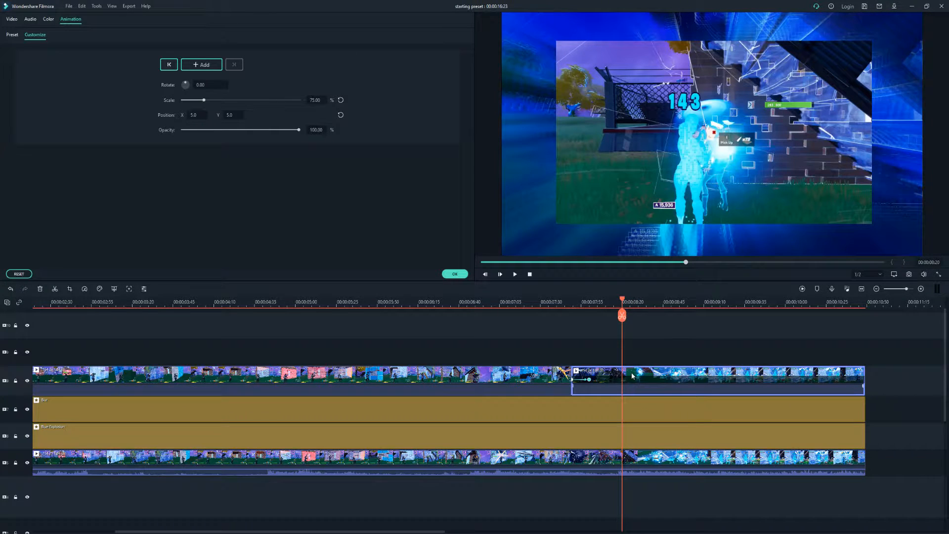
key("Right")
key("Right")
key("Right")
key("Right")
key("Right")
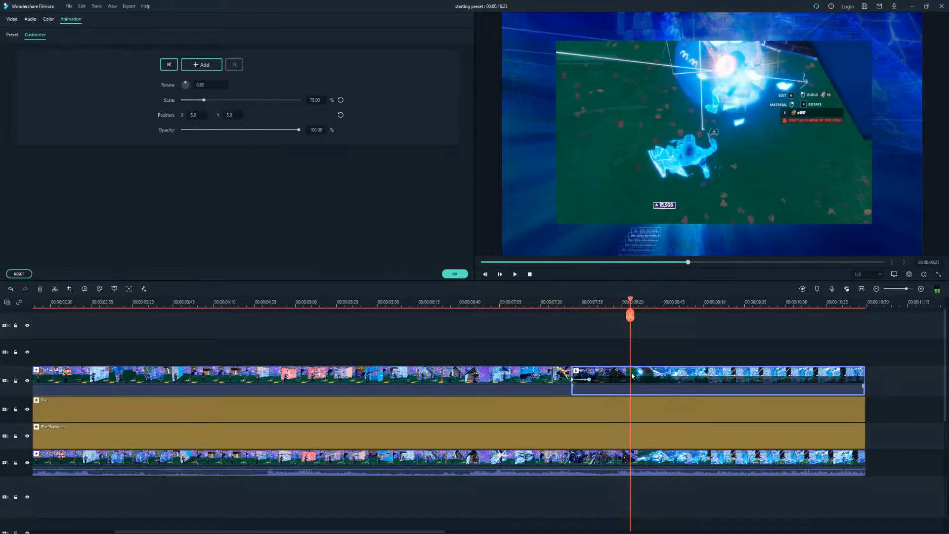
key("Right")
key("Right")
key("Right")
key("Right")
key("Right")
key("Right")
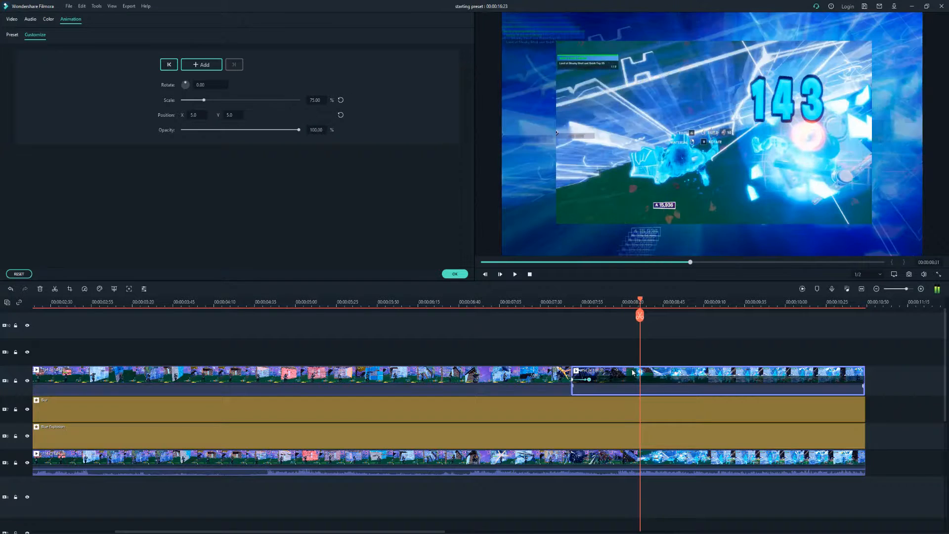
key("Right")
key("Right")
key("Right")
key("Right")
key("Right")
key("Right")
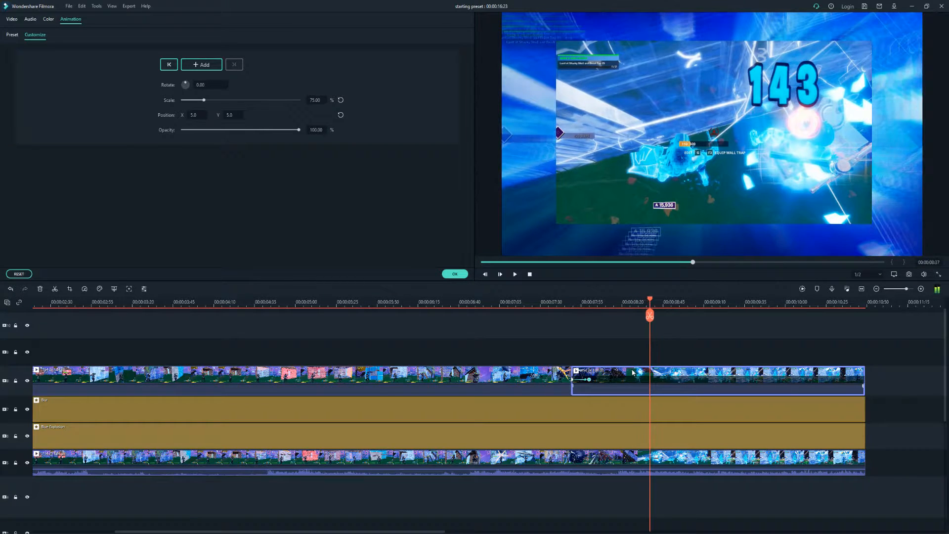
key("Right")
key("Right")
key("Right")
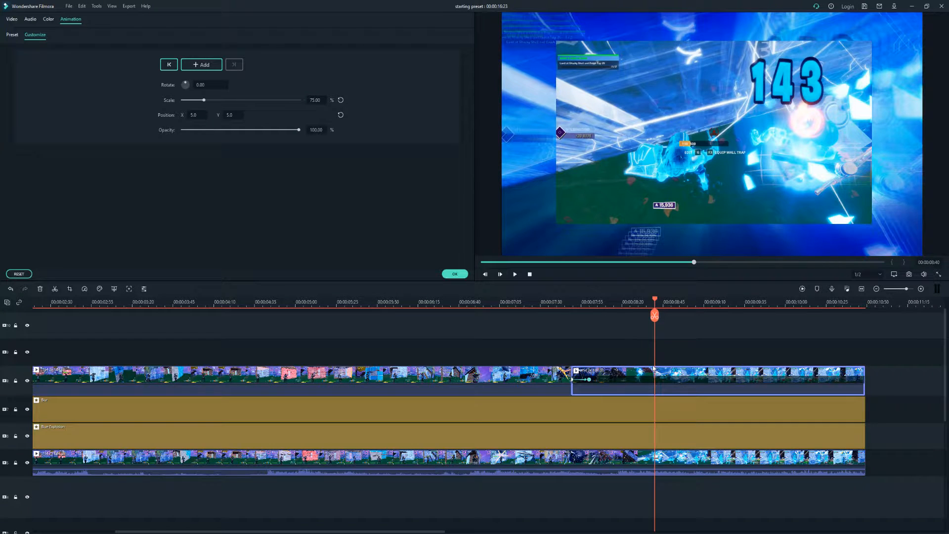
key("Left")
key("Left")
key("Left")
key("Left")
key("Left")
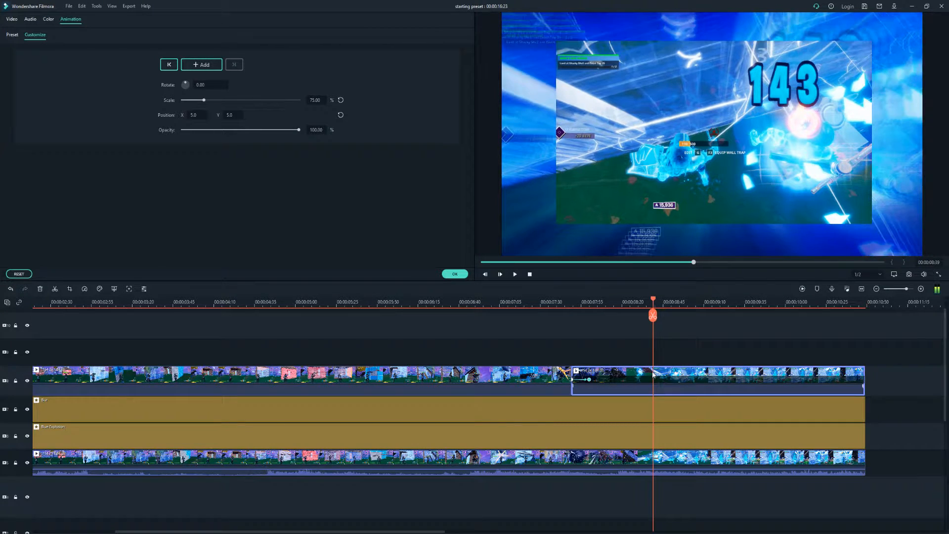
left_click(194, 68)
Add a keyframe at 00:00:08:40 restoring 100% scale and position X 0, Y 0, play the animation back and apply it
key("Right")
key("Right")
key("Right")
key("Right")
key("Right")
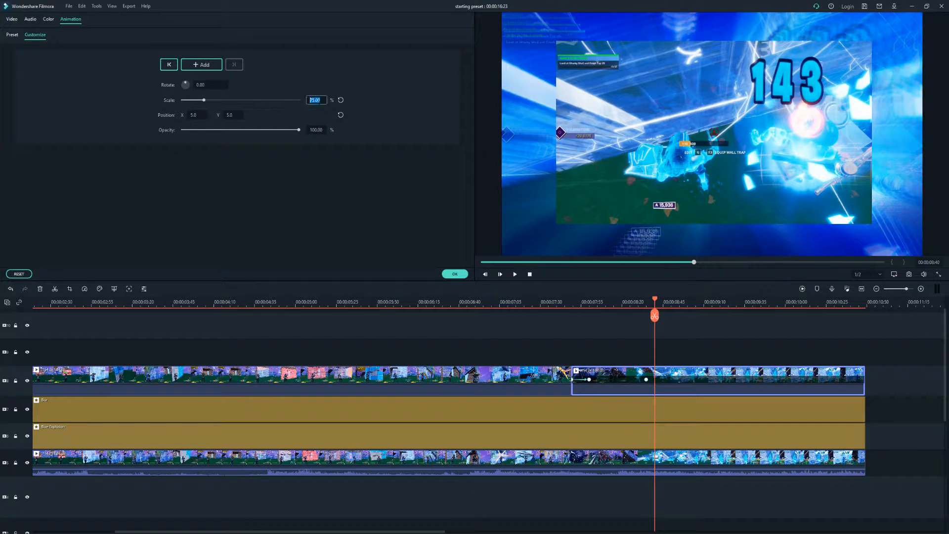
left_click(341, 100)
left_click(340, 115)
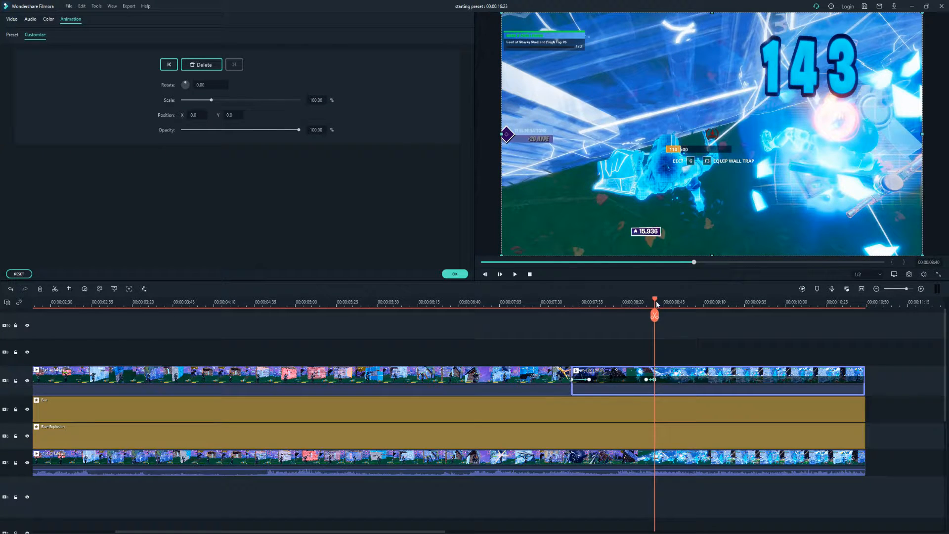
key("space")
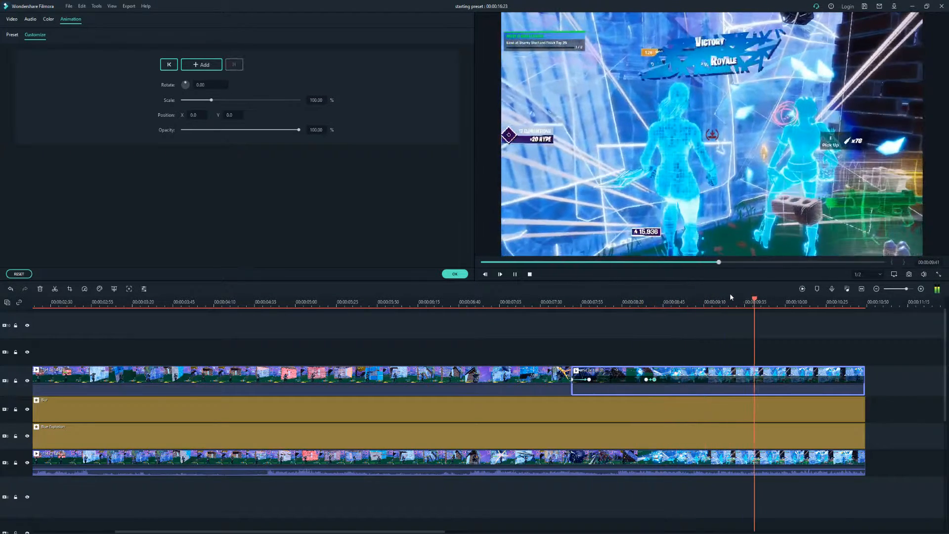
key("space")
left_click_drag(761, 303, 606, 295)
left_click(455, 273)
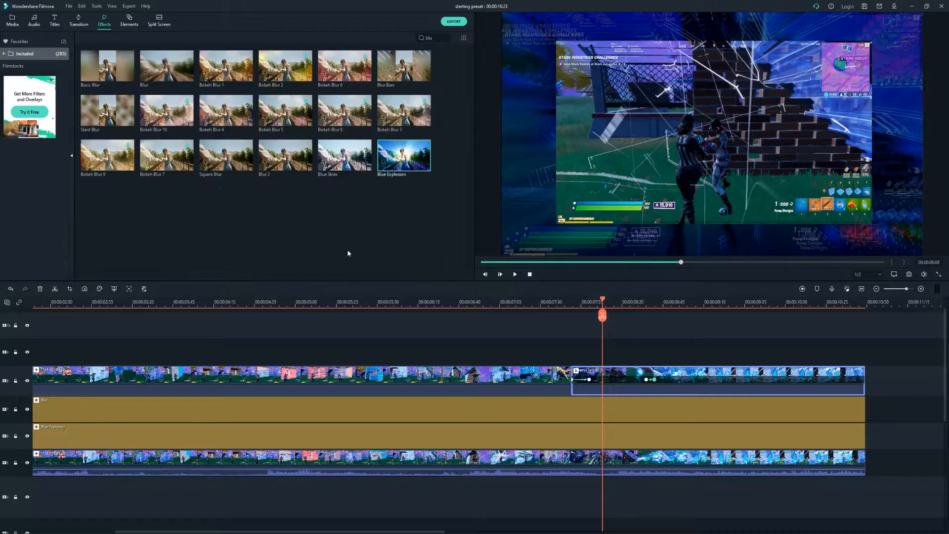
Search the effects for "ext" and add Extreme at 00:00:08:08 on the track above the upper clip
left_click_drag(435, 38, 399, 42)
type("\\")
key("BackSpace")
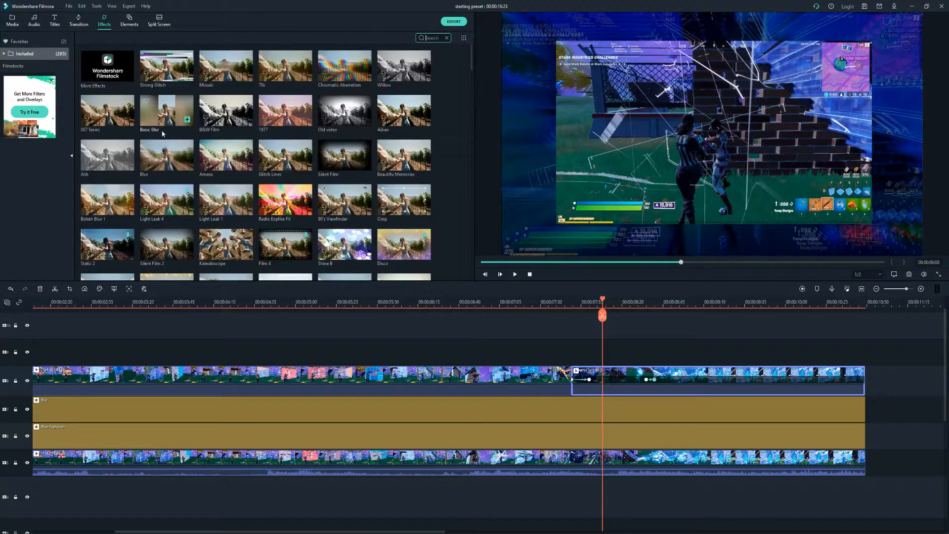
type("ext")
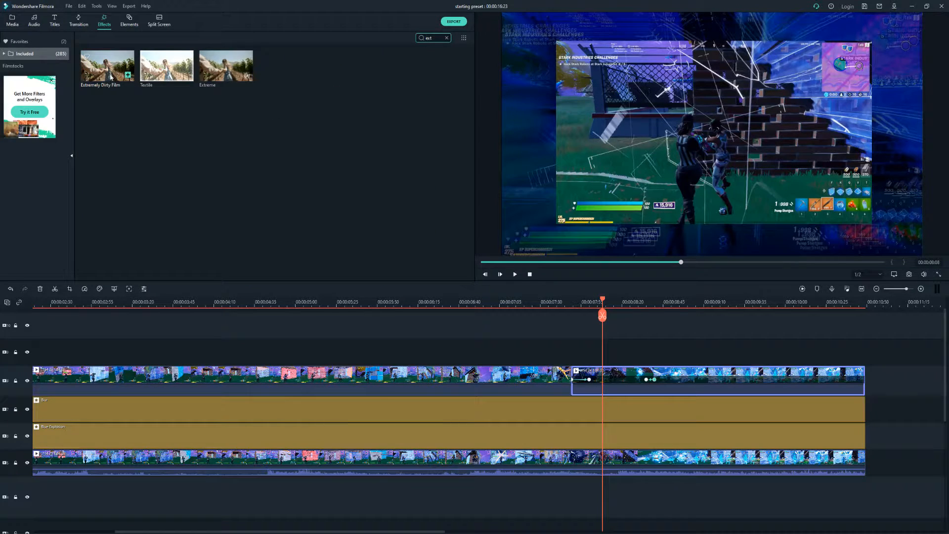
left_click_drag(226, 66, 604, 356)
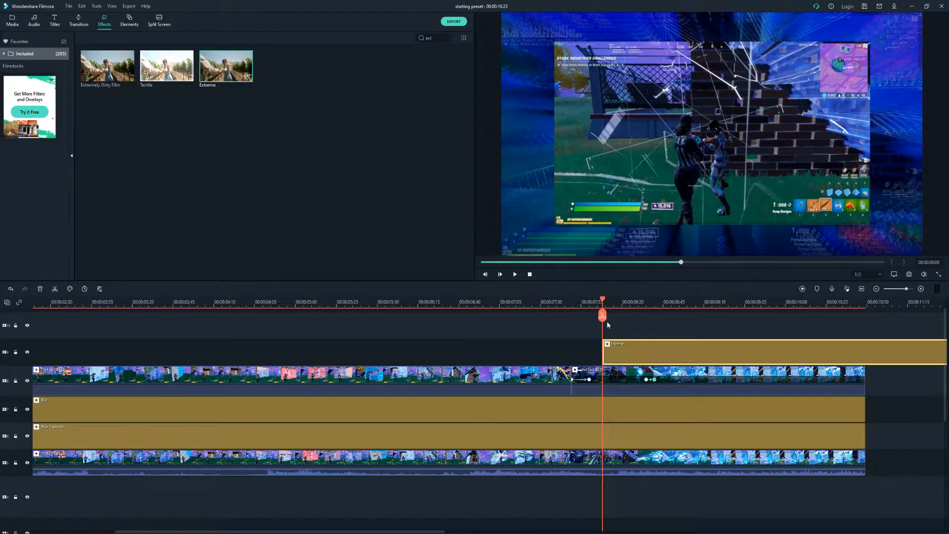
Set the start of the Extreme effect to the keyframe at 00:00:08:00 and preview the result
key("space")
key("space")
left_click_drag(648, 315, 589, 317)
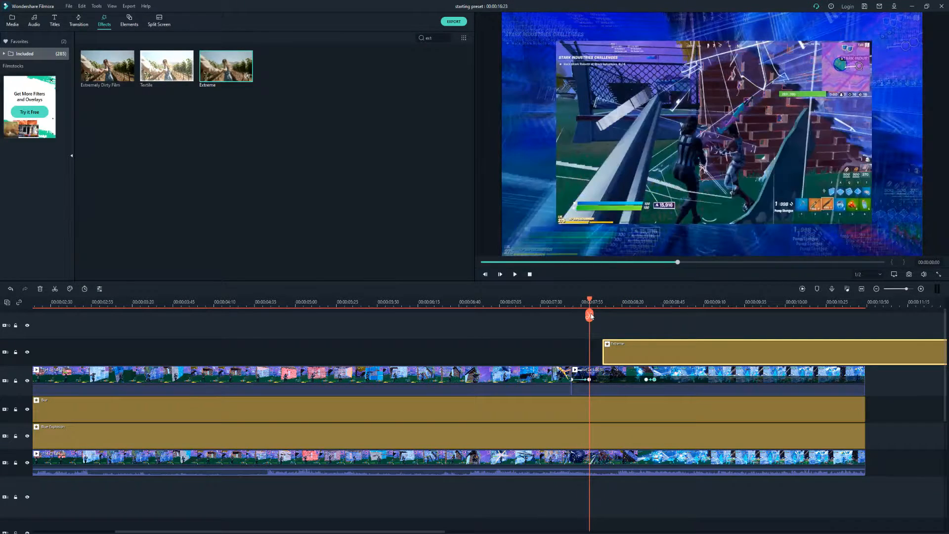
left_click_drag(603, 353, 596, 353)
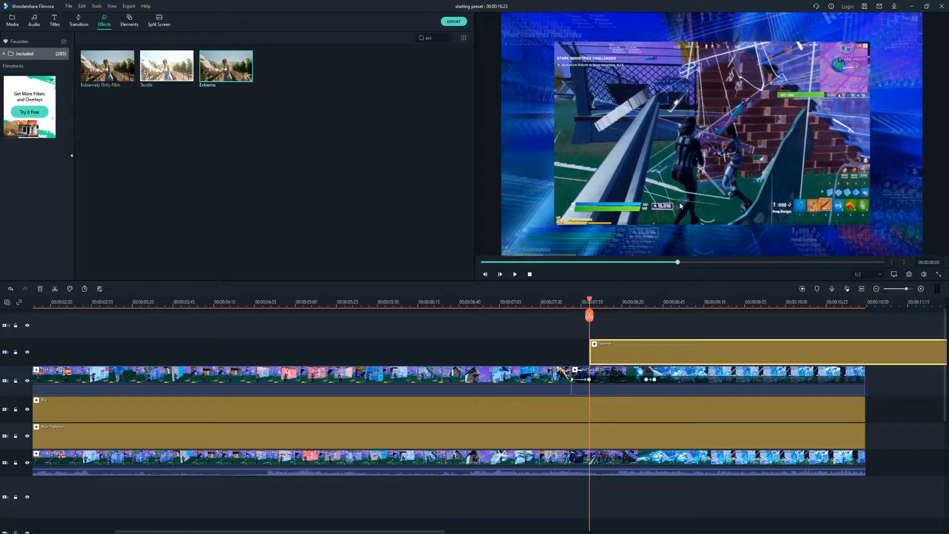
key("space")
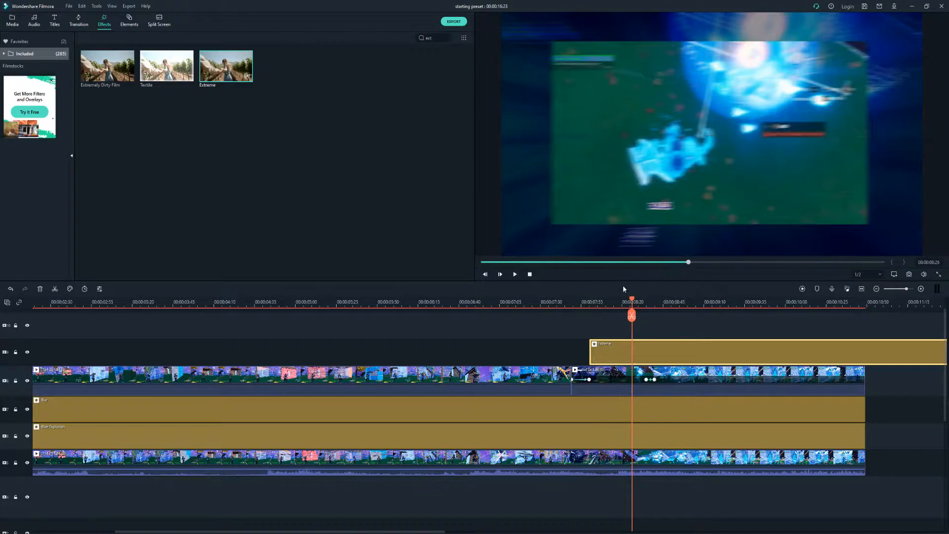
left_click(621, 303)
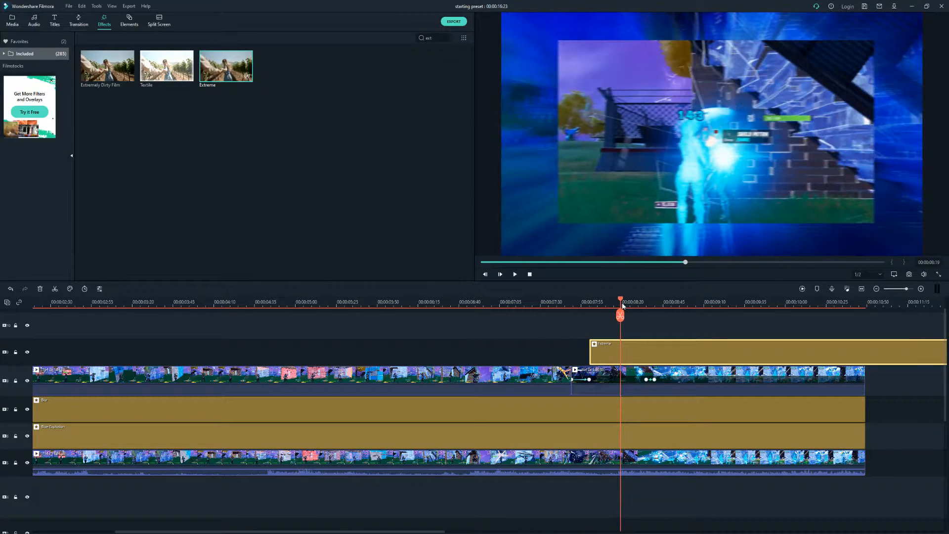
Trim Extreme to end at 00:00:08:19 and add the Narrow effect on the track above it, trimmed to the same span
key("ctrl+b")
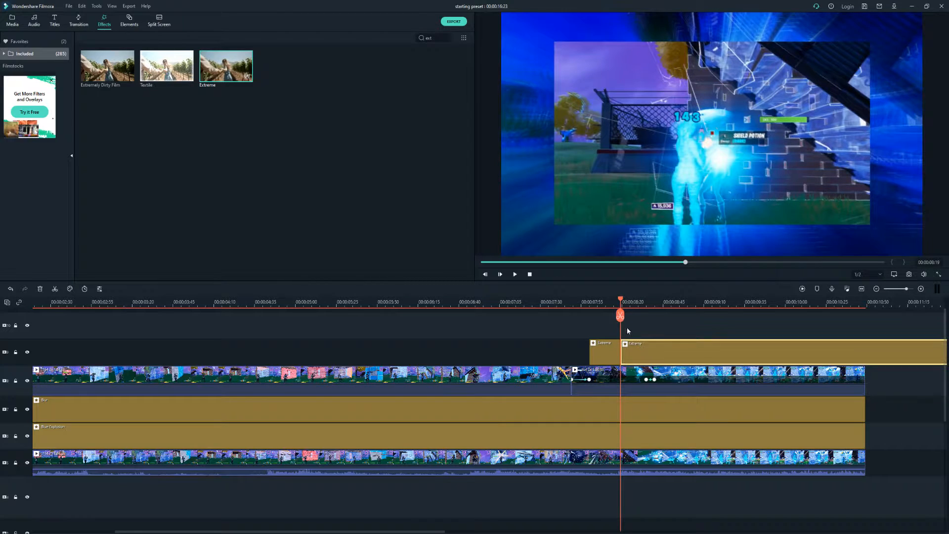
key("Delete")
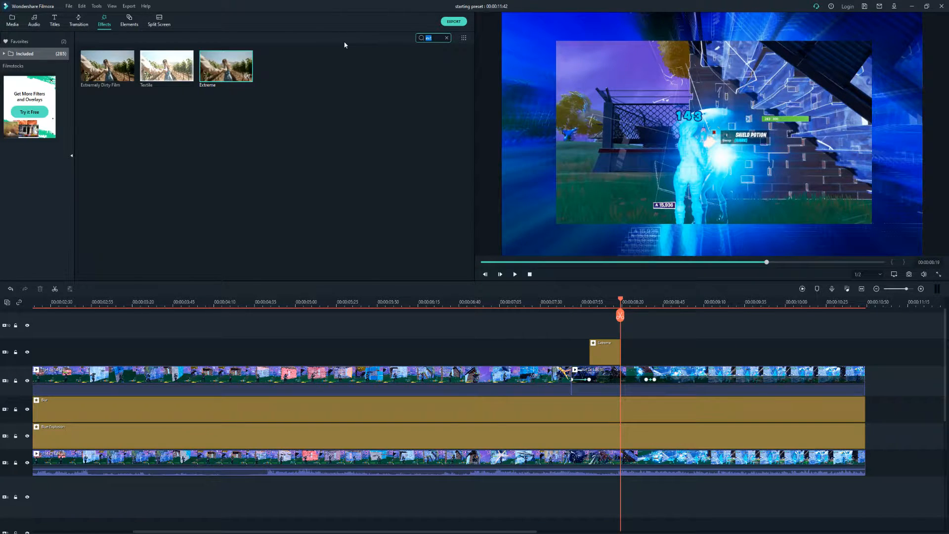
type("narr")
left_click_drag(108, 66, 612, 322)
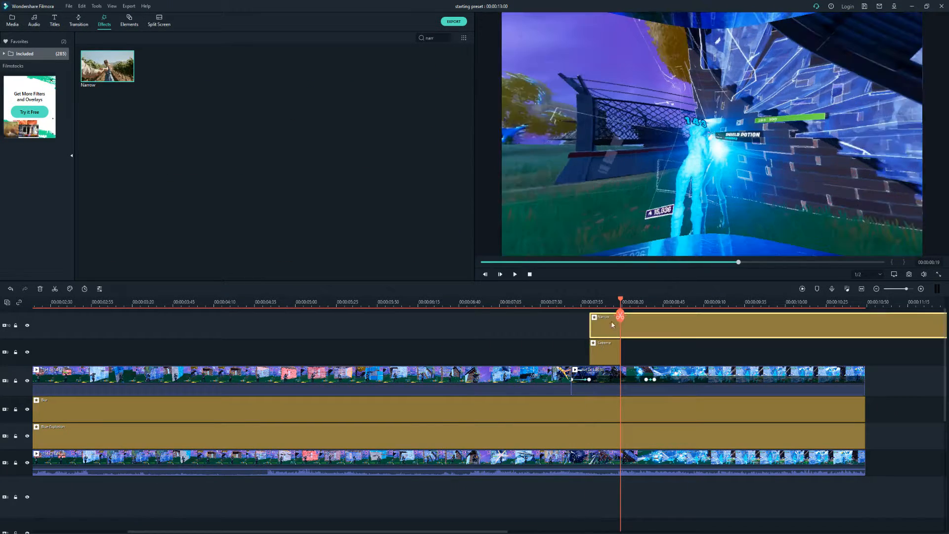
key("ctrl+b")
key("Delete")
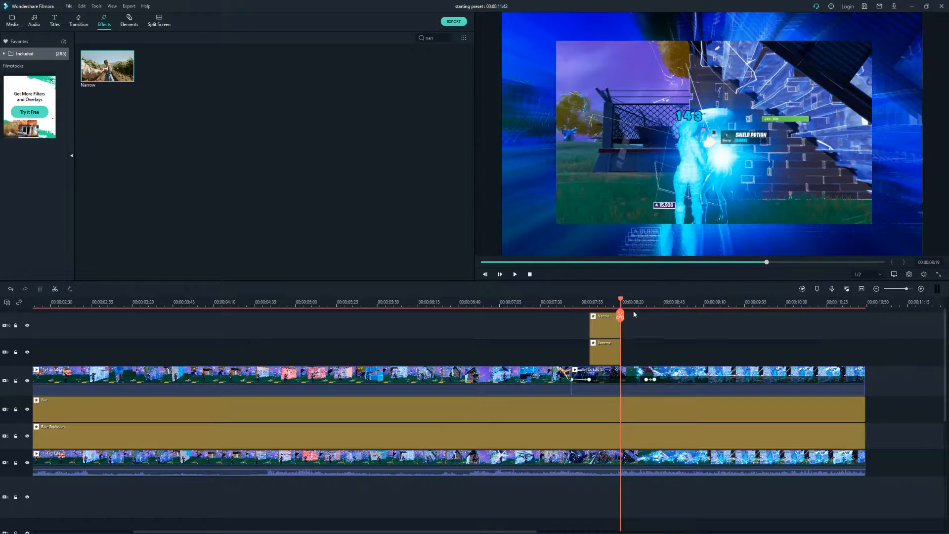
Split the Narrow effect one frame and two frames after its start at 00:00:08:00
scroll(667, 310, "up", 5)
left_click_drag(619, 300, 410, 299)
left_click(475, 327)
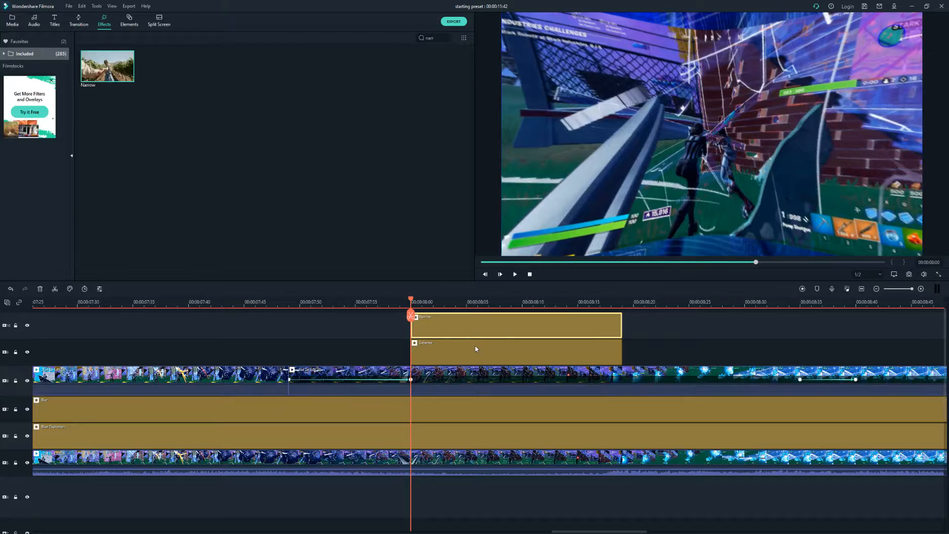
key("space")
key("ctrl+b")
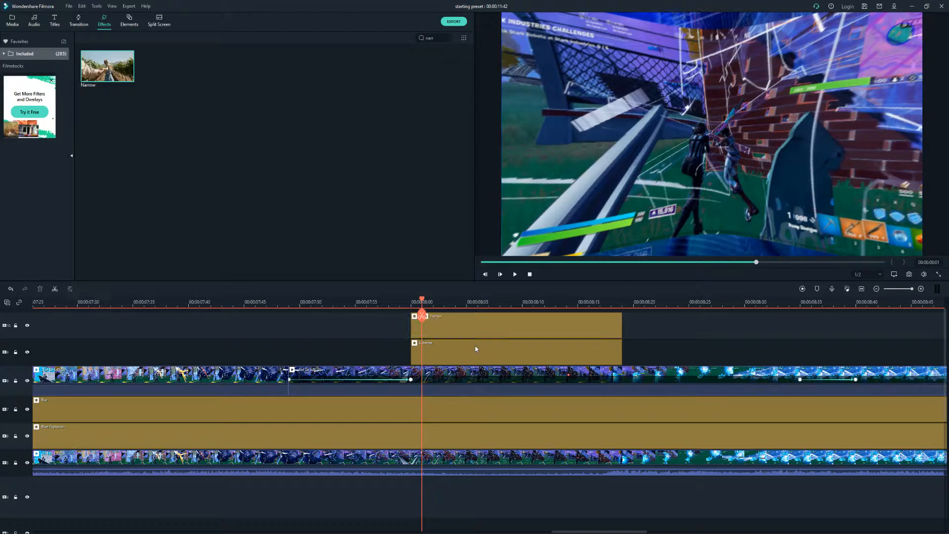
left_click(461, 316)
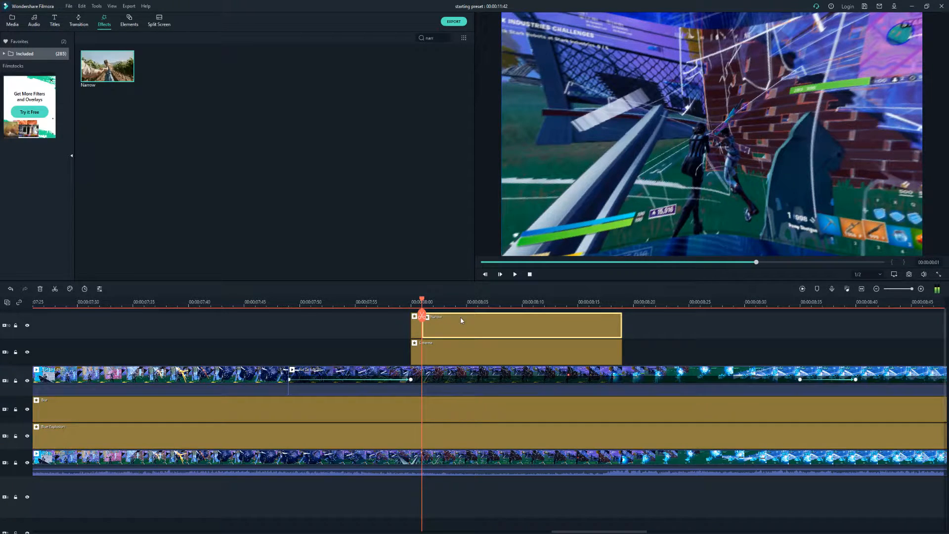
key("Right")
key("ctrl+b")
Split the Narrow effect one frame and two frames before its end, at 00:00:08:18 and 00:00:08:17
left_click_drag(432, 302, 622, 305)
left_click(612, 319)
key("Left")
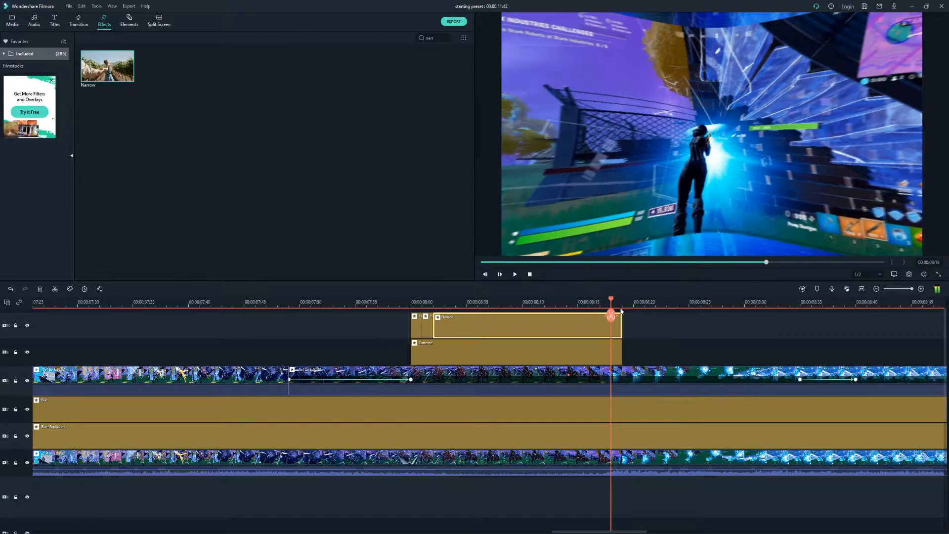
key("ctrl+b")
left_click(593, 333)
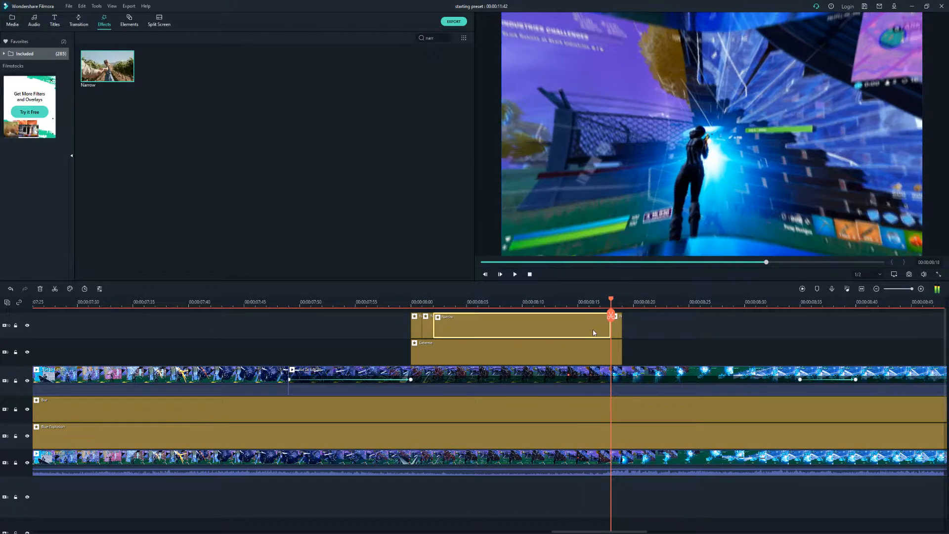
key("Left")
key("ctrl+b")
Set the Percentage of the first one-frame Narrow piece to 15 and of the second one to 35
left_click(415, 325)
double_click(415, 325)
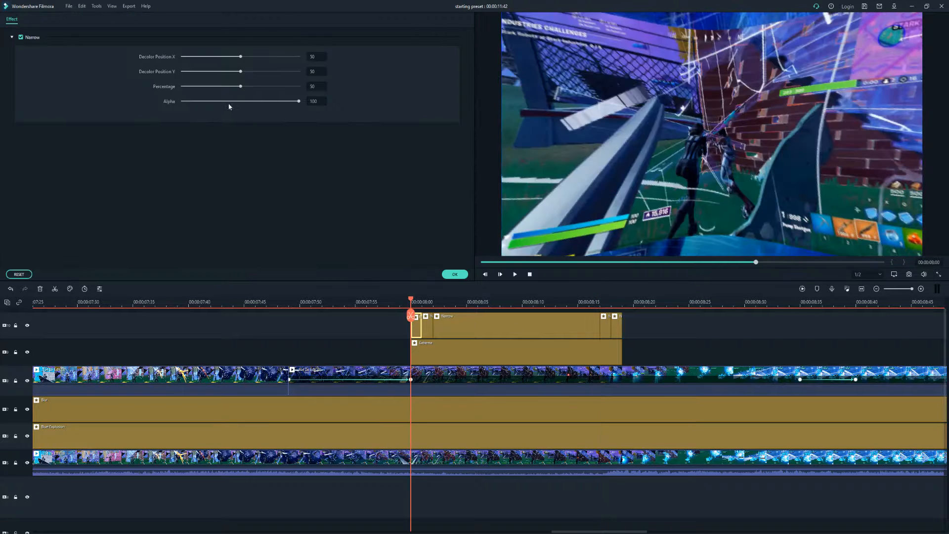
double_click(315, 87)
type("15")
double_click(426, 322)
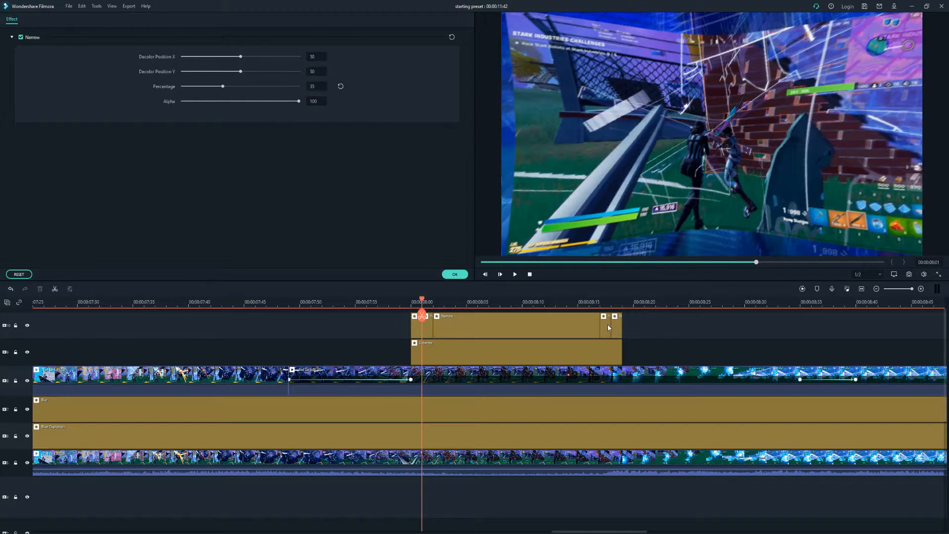
Set the Percentage of the second-to-last Narrow piece to 35 and of the last one to 15
double_click(607, 324)
double_click(316, 86)
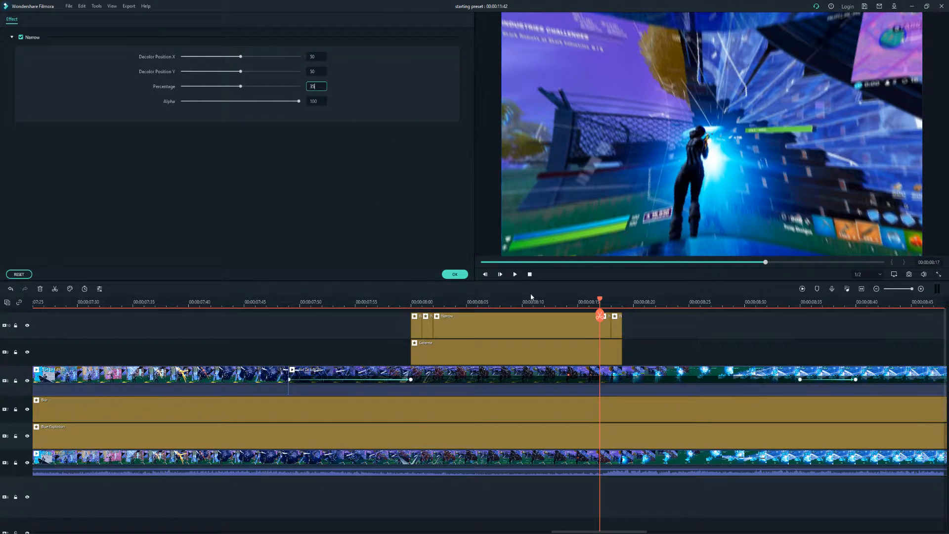
double_click(616, 325)
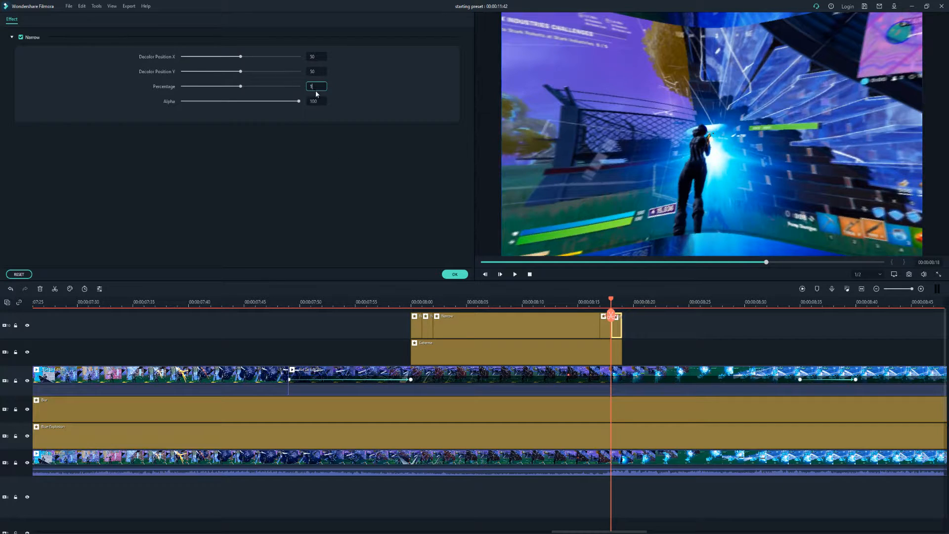
Play the animation back from the start of the Narrow pieces and apply their settings
left_click(624, 303)
scroll(567, 300, "down", 3)
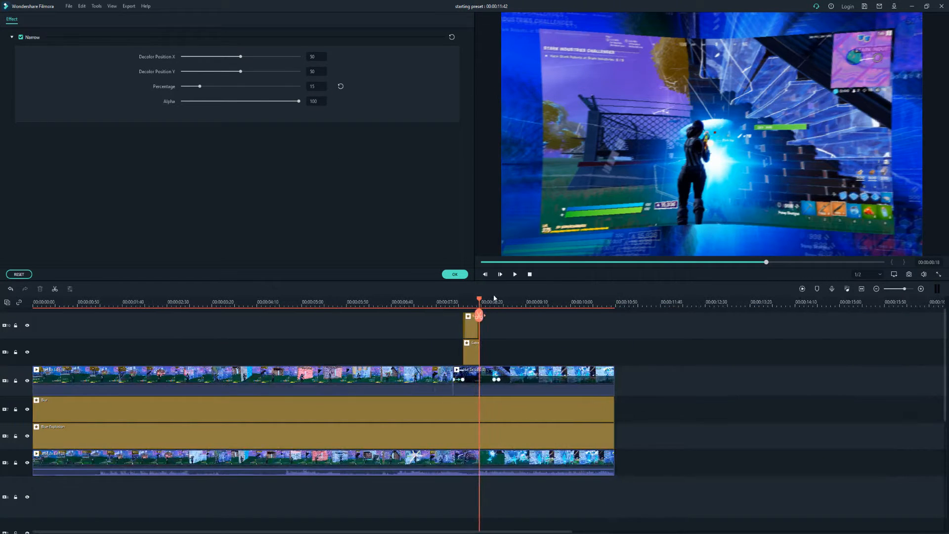
left_click(462, 302)
key("space")
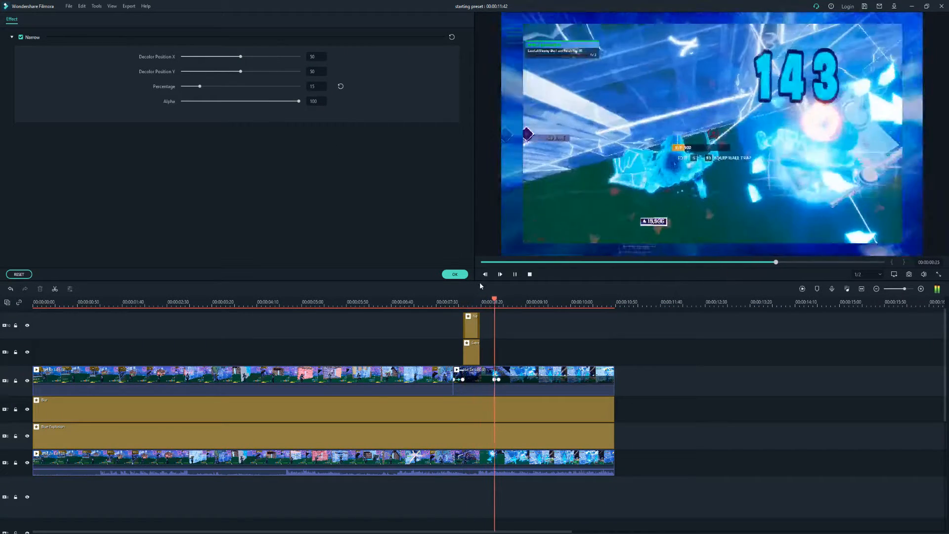
key("space")
left_click(455, 274)
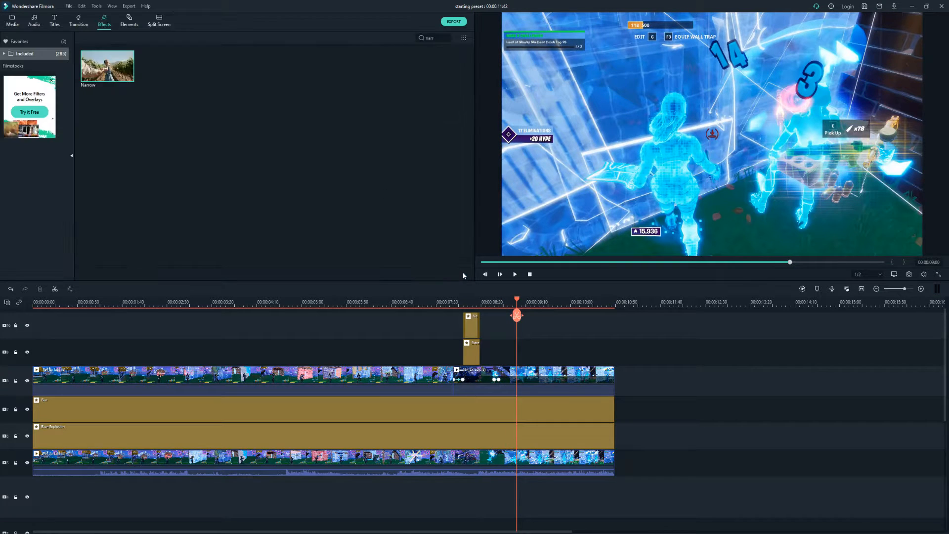
Search the effects for "up" and add Up-Down 1 directly after the last Narrow piece, trimmed to end at 00:00:08:26
scroll(497, 294, "up", 4)
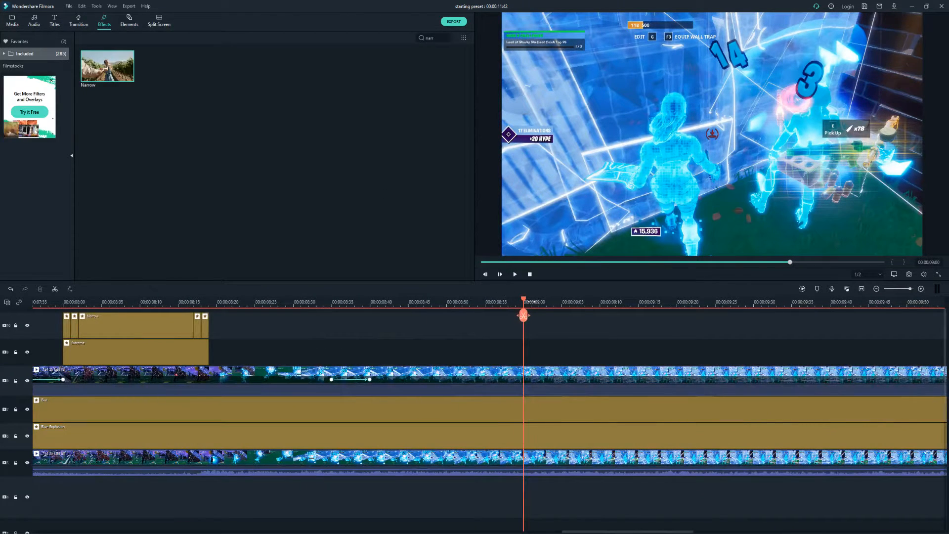
left_click_drag(526, 303, 185, 302)
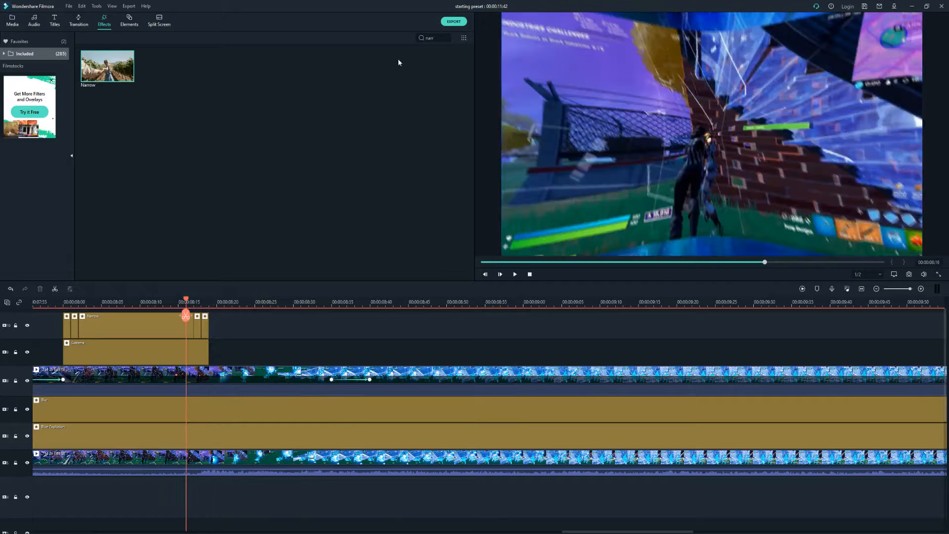
left_click_drag(436, 39, 362, 46)
type("up")
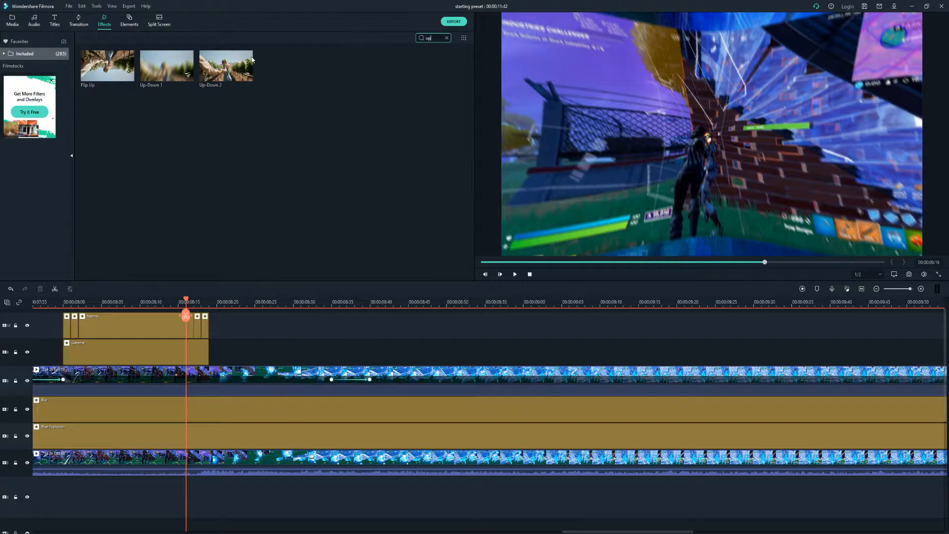
left_click(164, 80)
left_click_drag(164, 81, 262, 304)
left_click(263, 315)
left_click(278, 321)
key("Delete")
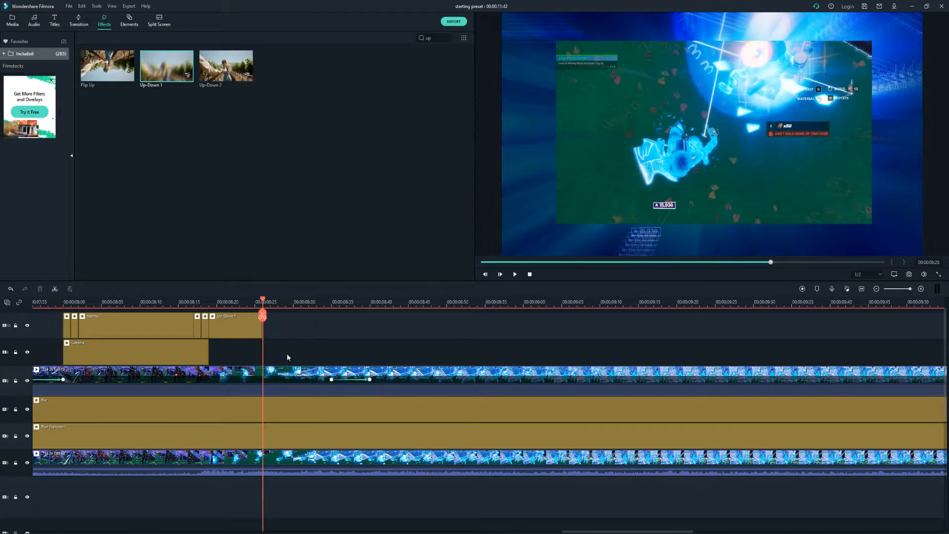
left_click_drag(218, 336, 228, 336)
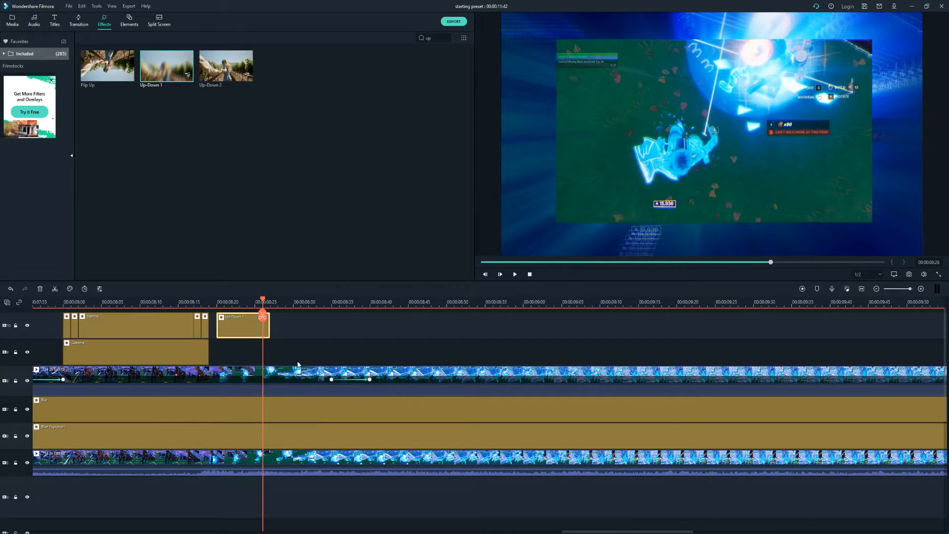
scroll(557, 395, "down", 1)
scroll(402, 378, "up", 1)
left_click_drag(303, 300, 239, 309)
left_click_drag(310, 306, 389, 317)
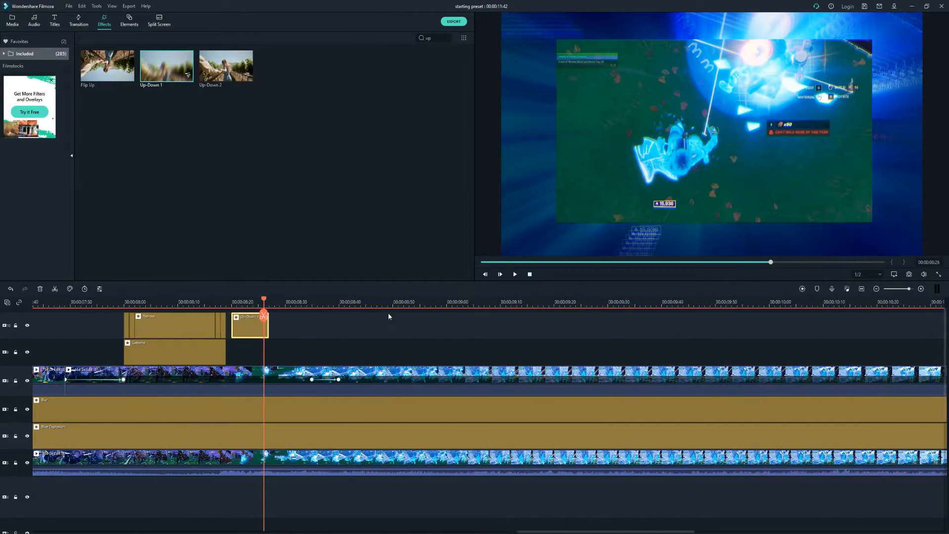
left_click_drag(251, 331, 242, 302)
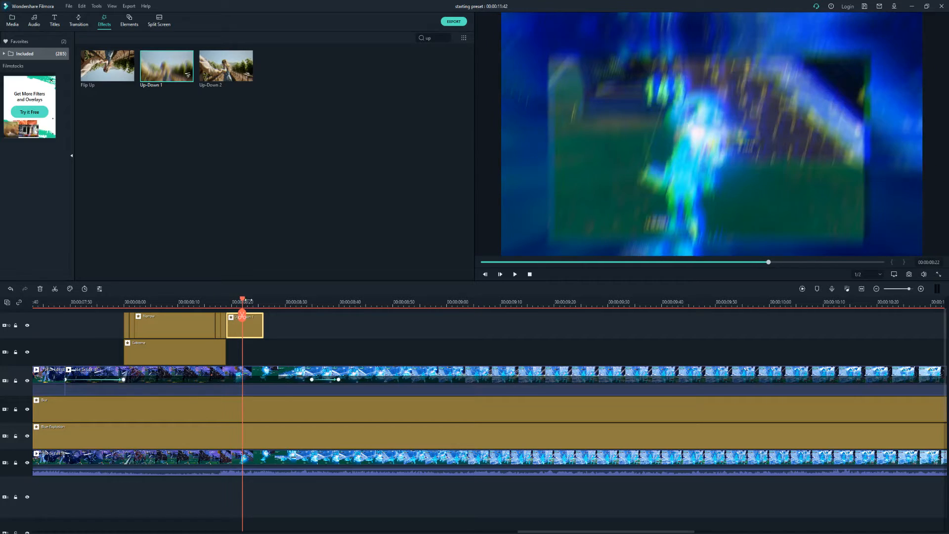
Set Position X of the Up-Down 1 effect to 0.00, apply it and play the section back
double_click(257, 329)
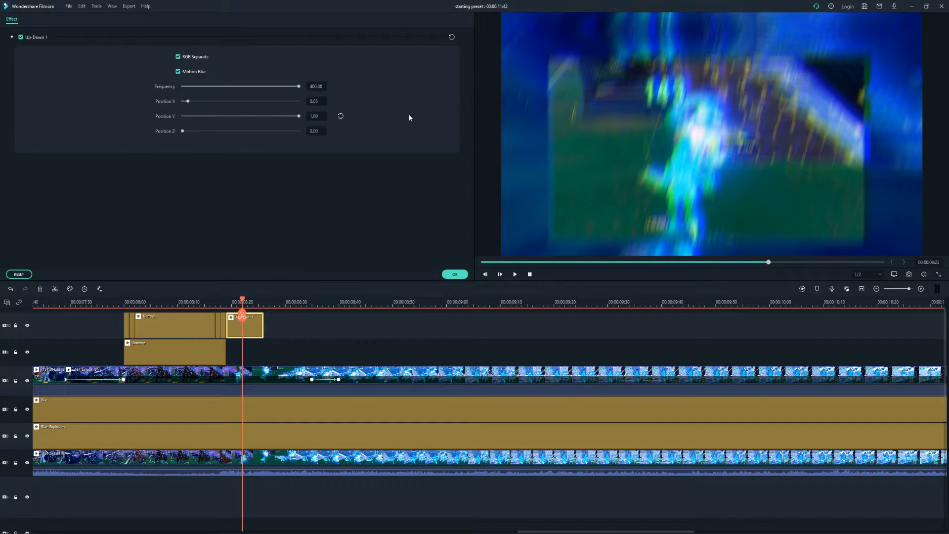
left_click_drag(188, 102, 182, 101)
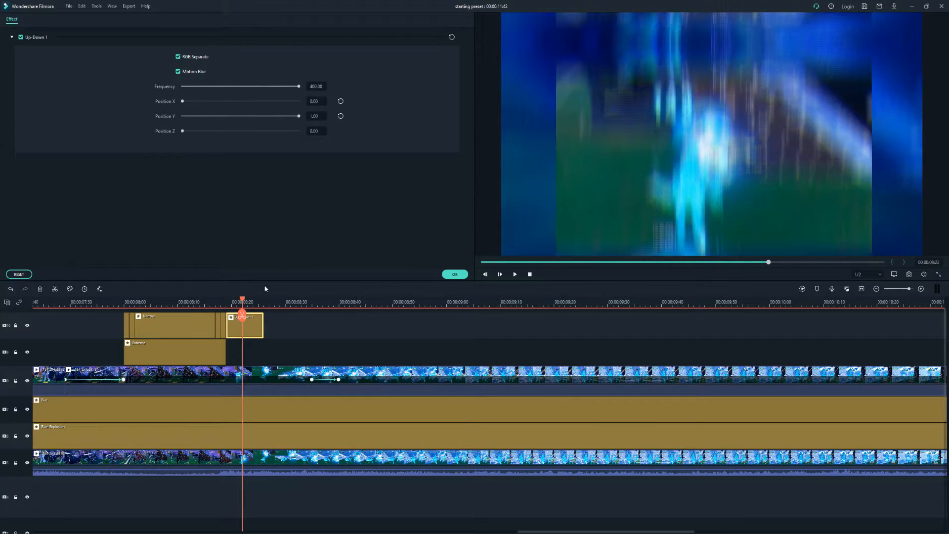
left_click_drag(244, 306, 210, 306)
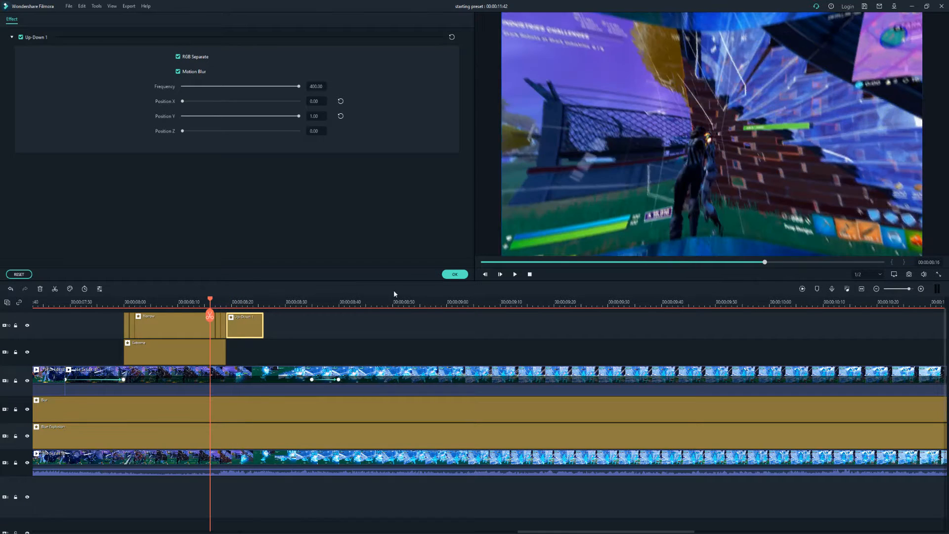
left_click(458, 274)
key("space")
left_click_drag(441, 299, 183, 305)
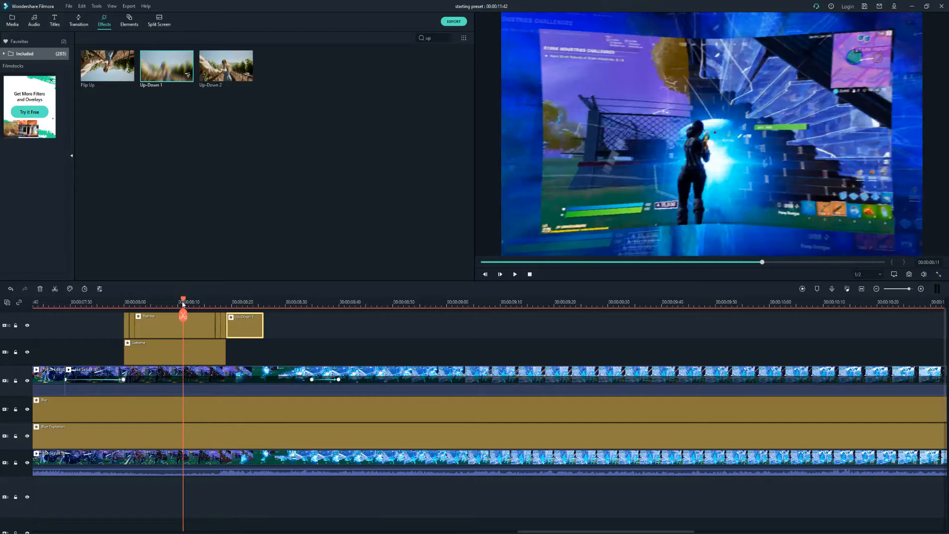
key("space")
key("space")
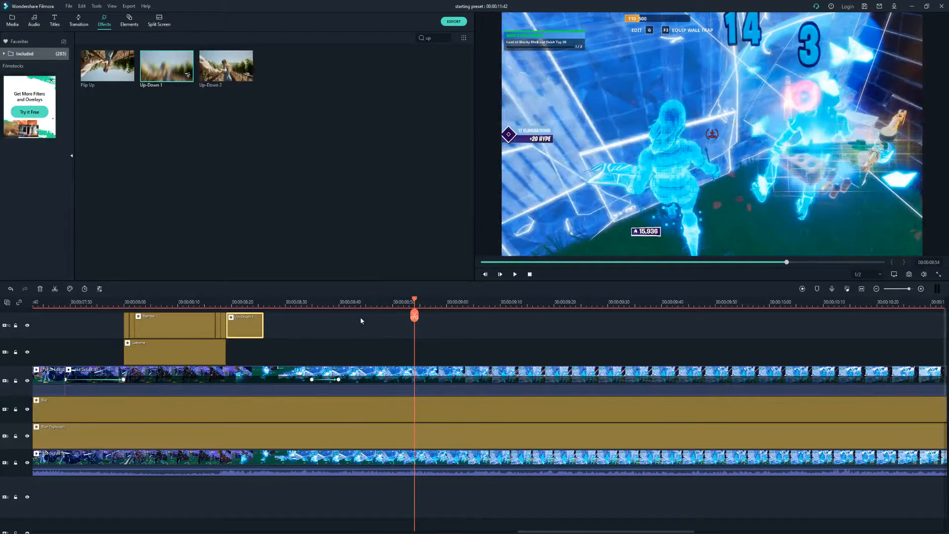
left_click_drag(418, 305, 102, 322)
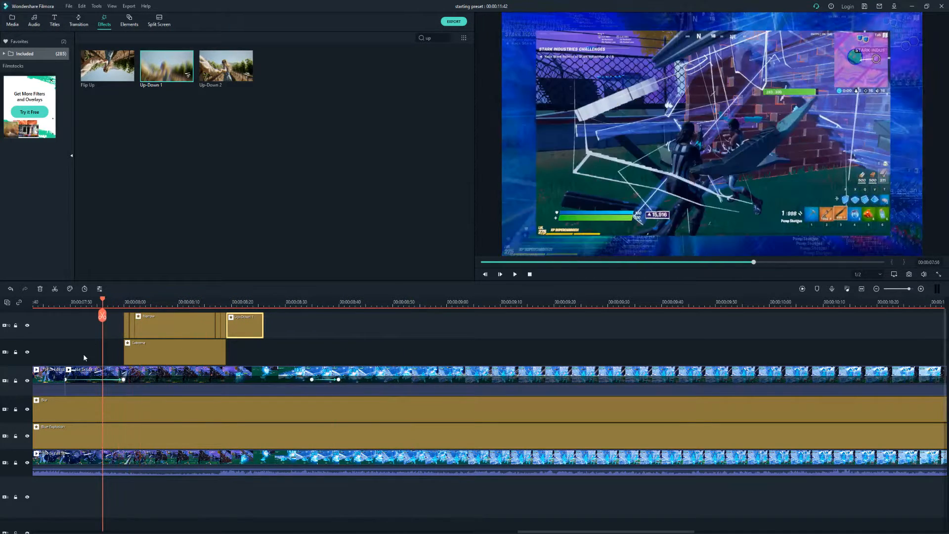
Shift both gameplay clips with their background effects and the Extreme, Narrow and Up-Down 1 effects down one track, freeing the uppermost track
left_click_drag(53, 350, 113, 464)
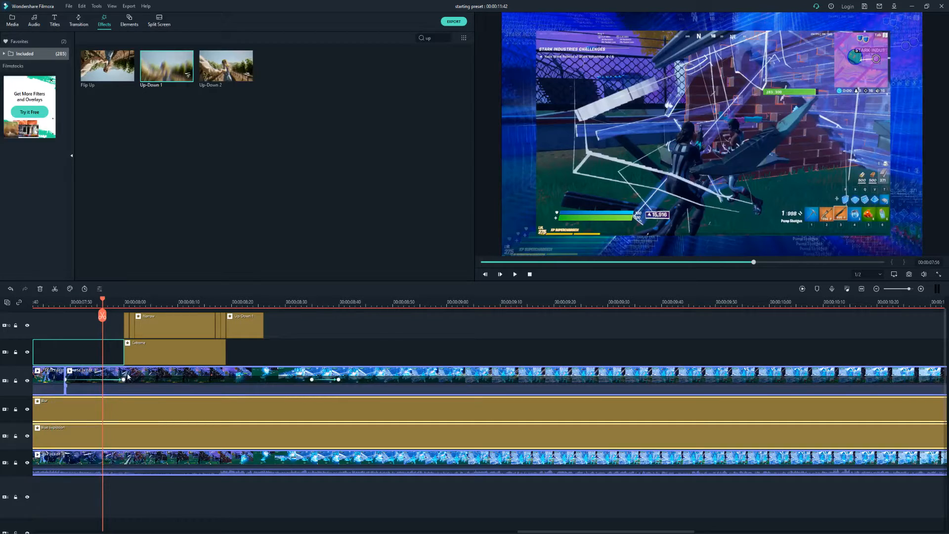
left_click_drag(128, 377, 129, 408)
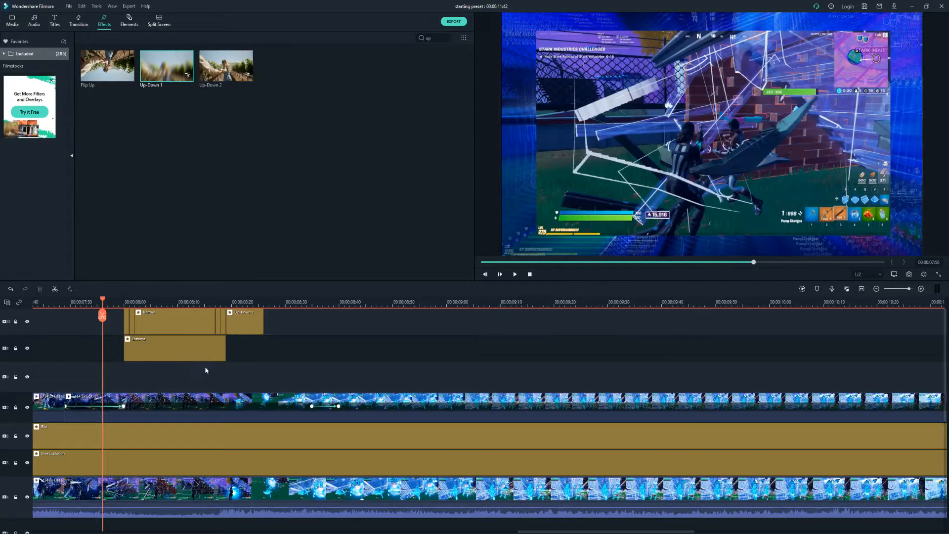
left_click_drag(262, 364, 105, 312)
left_click_drag(155, 346, 154, 374)
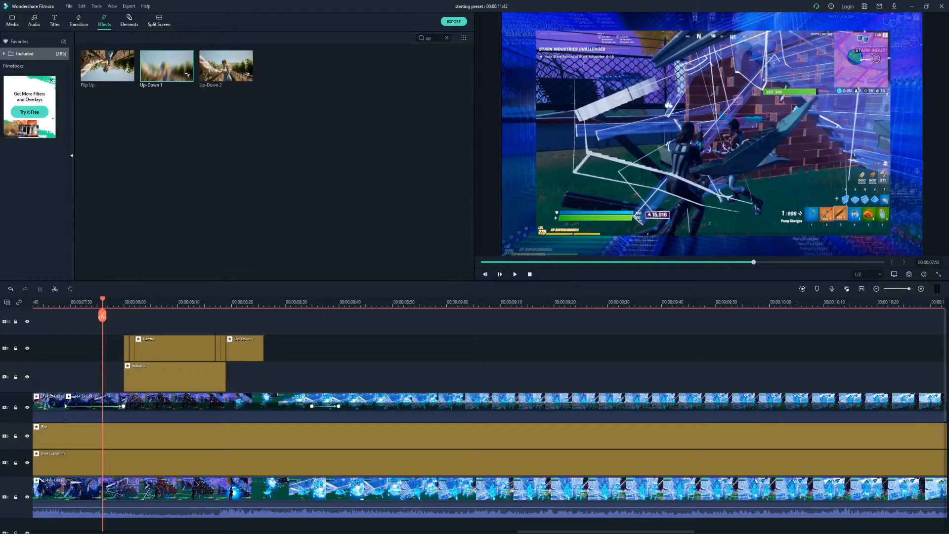
Add the Red sample color to the free uppermost track, starting with the Narrow and Extreme effects at 00:00:08:00
left_click(12, 21)
left_click(20, 135)
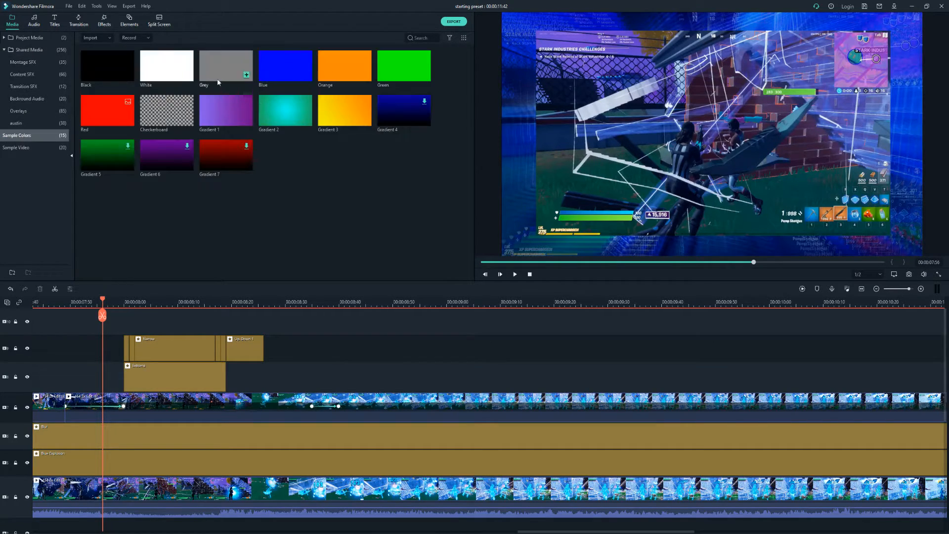
left_click_drag(119, 125, 124, 326)
Cut the Red clip at the end of Up-Down 1, 00:00:08:26, and delete the remainder
left_click(205, 302)
left_click_drag(205, 298, 262, 297)
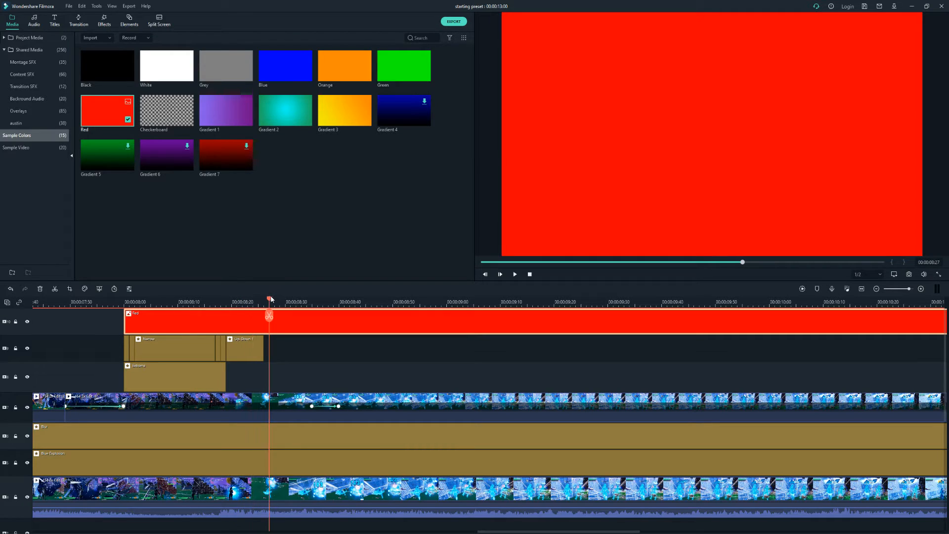
left_click(264, 315)
left_click(303, 317)
key("Delete")
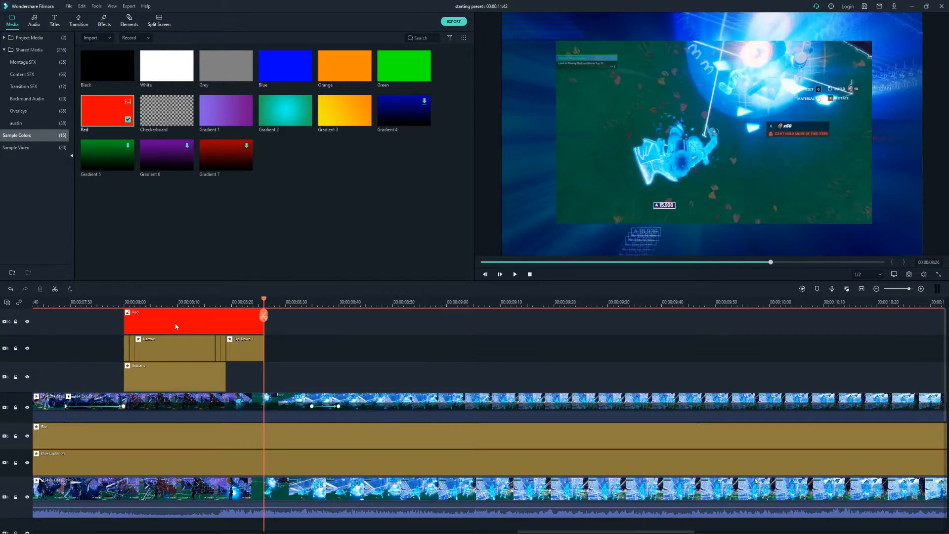
Set the Red clip's opacity to 65% and apply a Dissolve transition to it
double_click(175, 322)
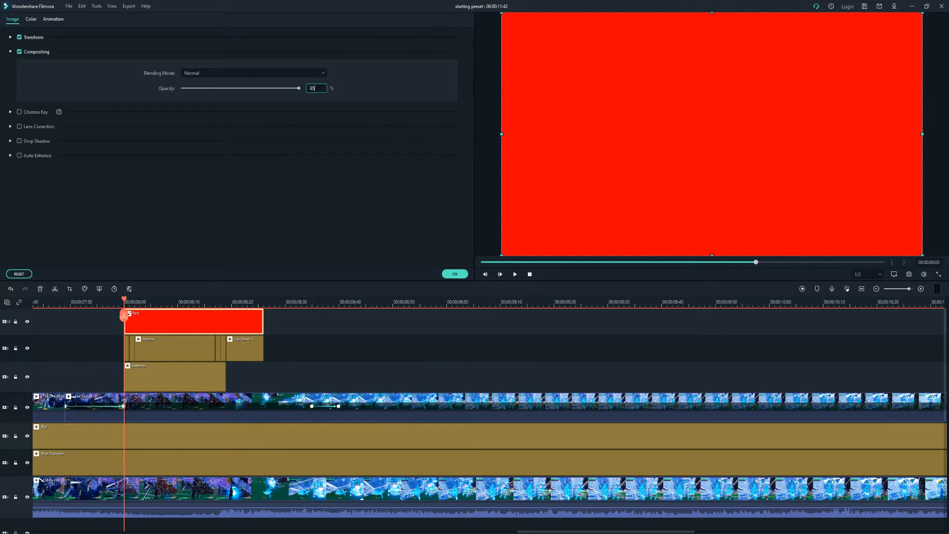
left_click(453, 275)
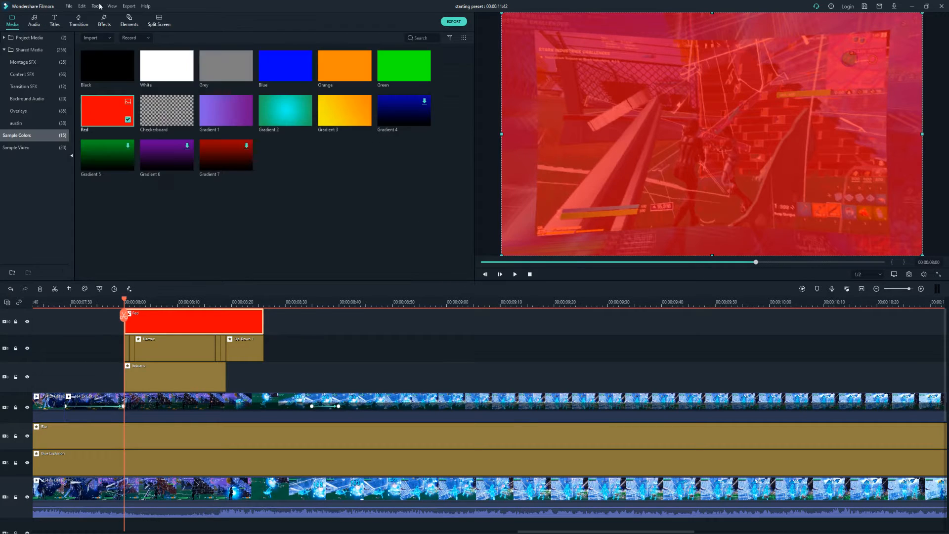
left_click(78, 21)
left_click_drag(173, 90, 139, 317)
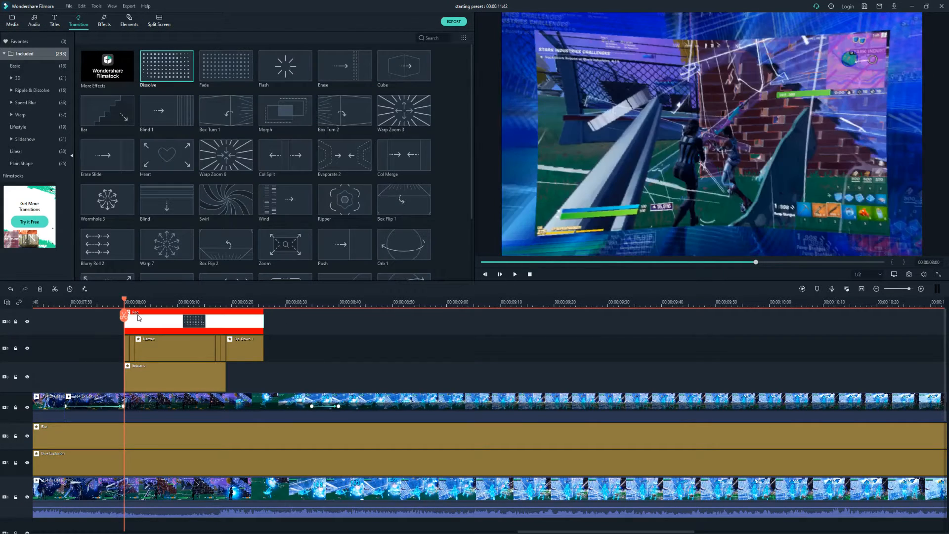
key("space")
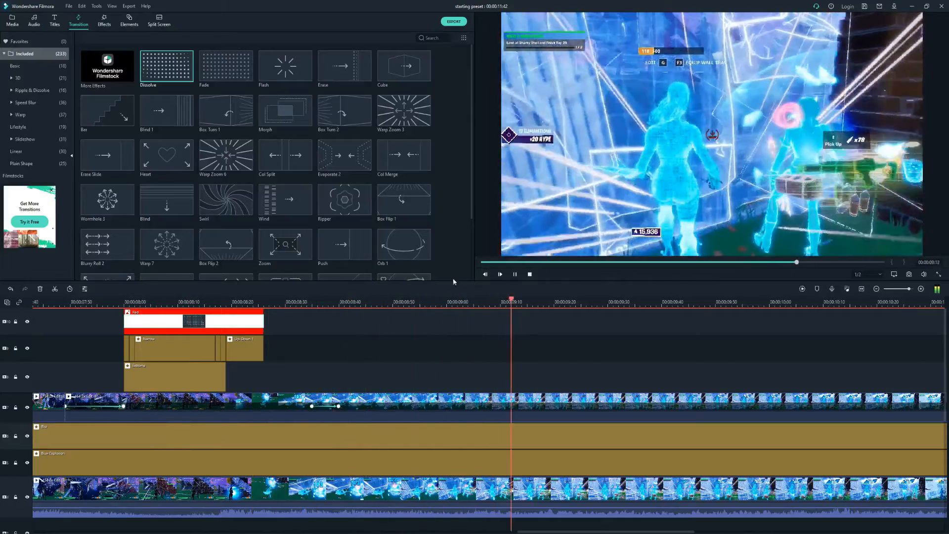
Duplicate the Up-Down 1 effect on the same track and align the copy with the upper gameplay clip's second pair of keyframes
left_click_drag(611, 305, 687, 341)
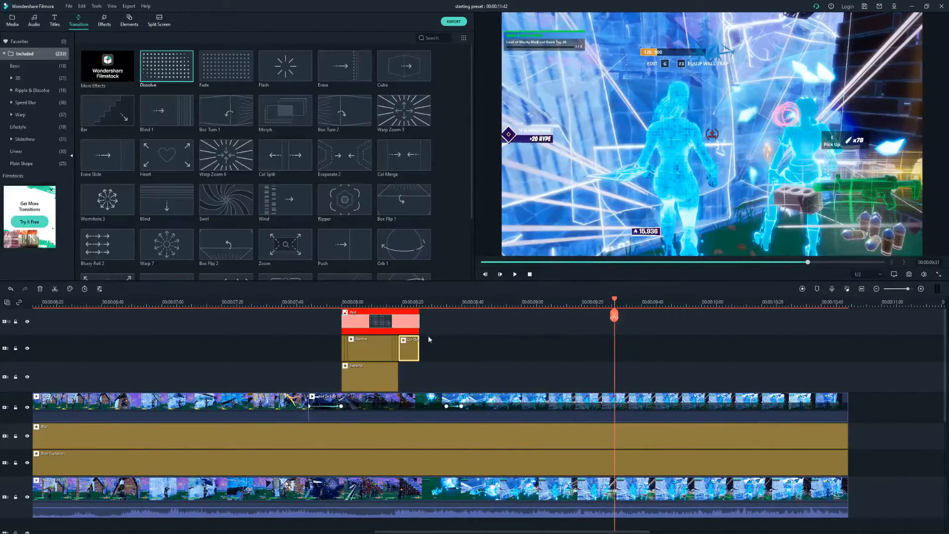
key("ctrl+v")
left_click_drag(619, 355, 448, 356)
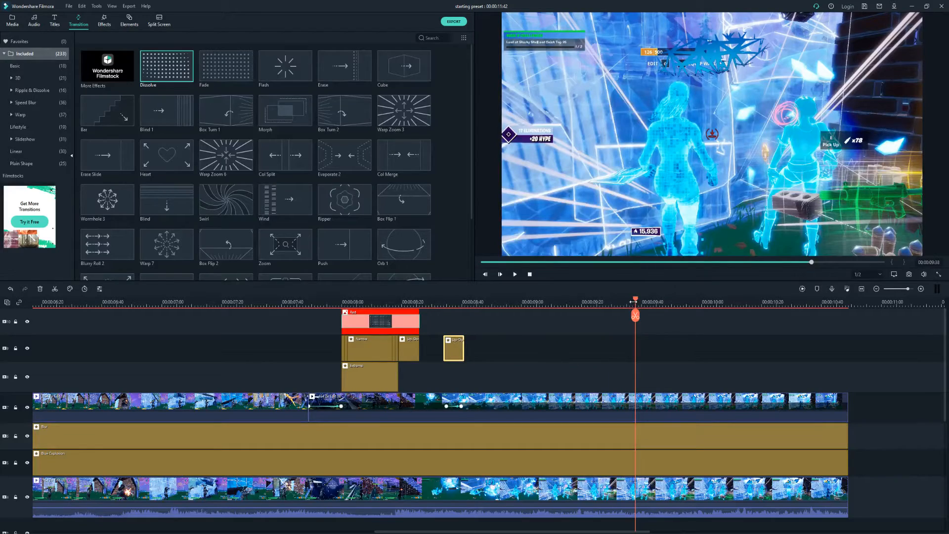
Play back the section with the Red overlay and both Up-Down 1 shakes, starting again from 00:00:07:24
left_click_drag(634, 300, 424, 329)
key("space")
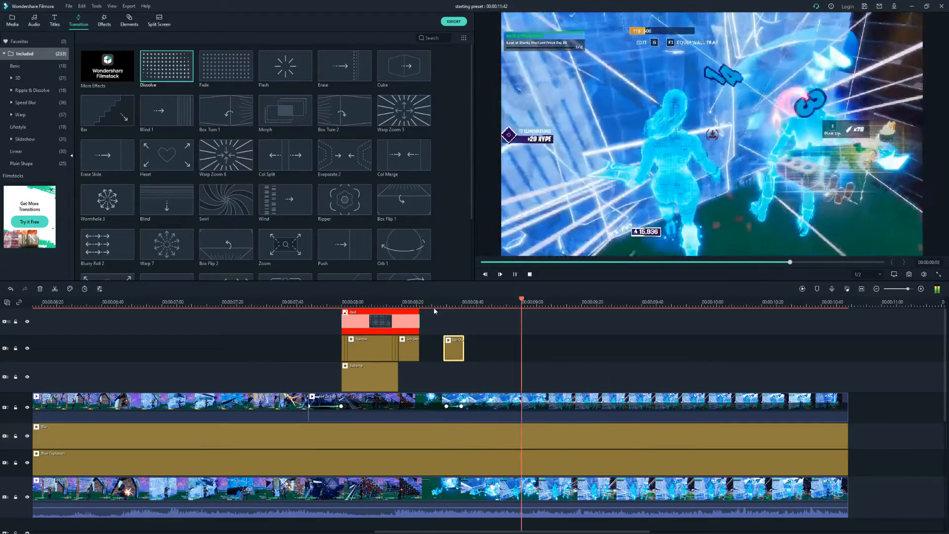
key("space")
left_click_drag(577, 300, 264, 303)
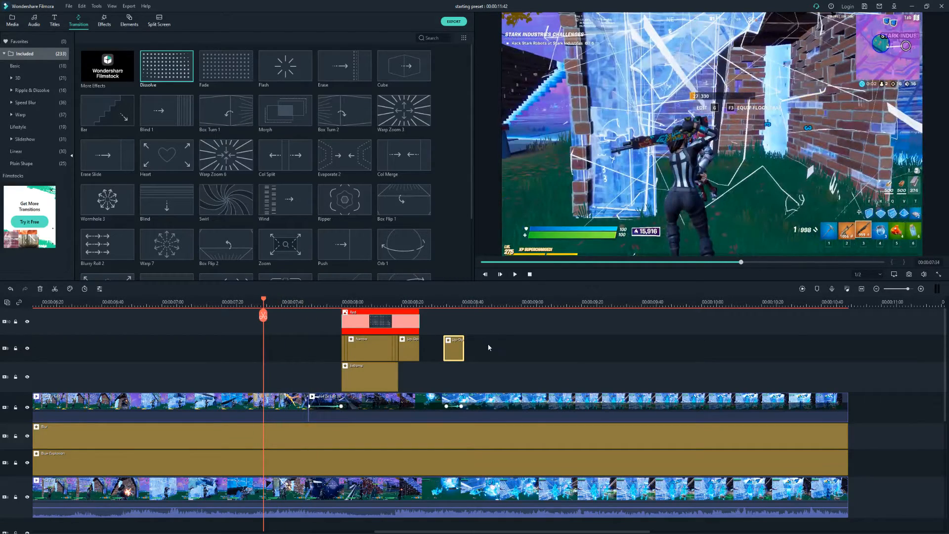
scroll(392, 296, "down", 3)
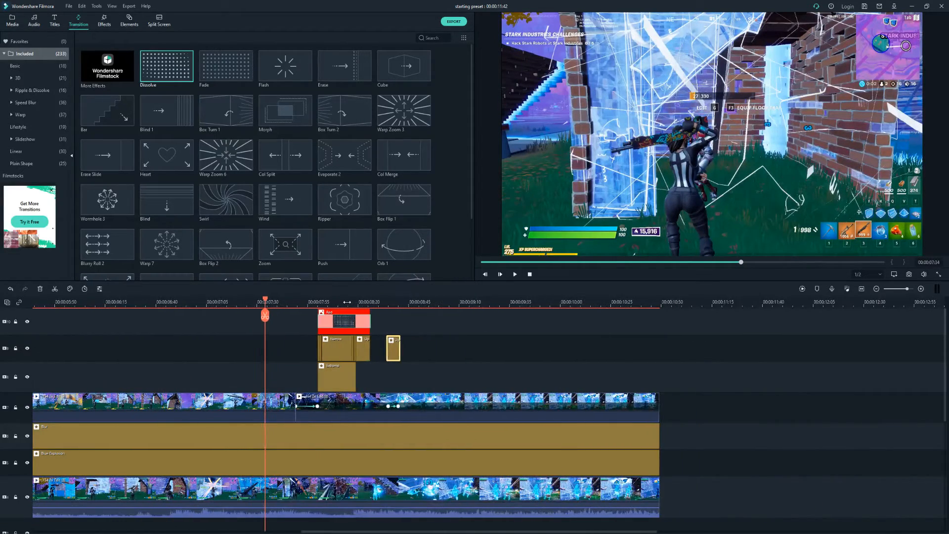
key("space")
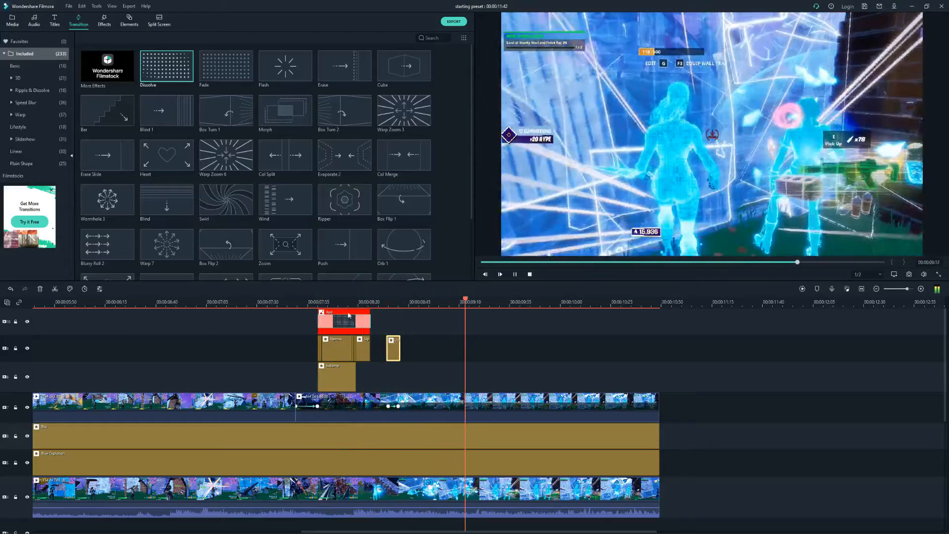
key("space")
Search the Montage SFX media folder for "edi"
left_click(13, 25)
left_click(24, 62)
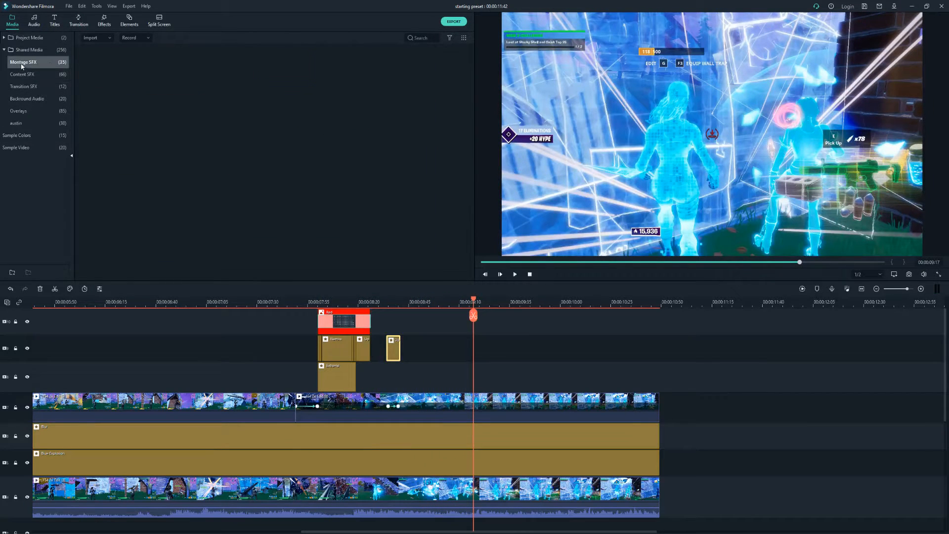
left_click(414, 39)
type("edi")
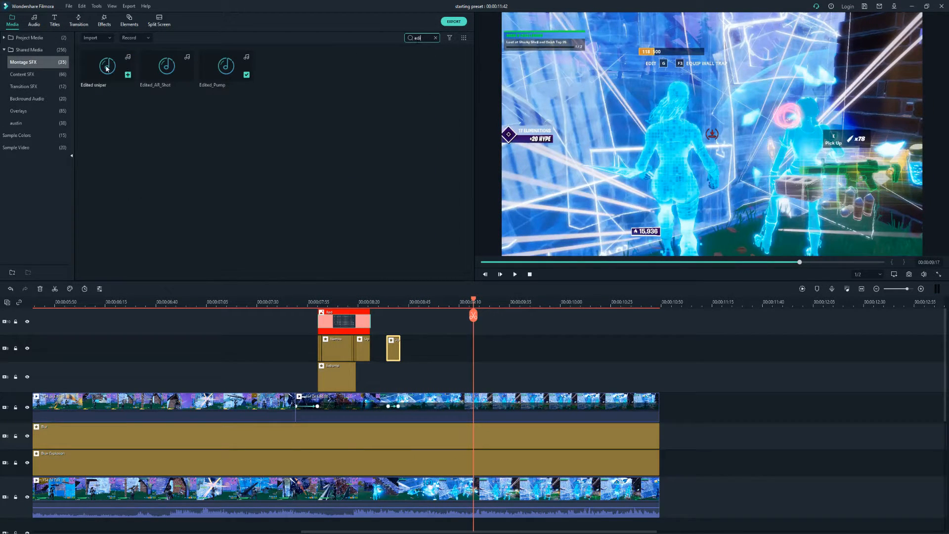
Try to place the Edited_Pump sound on the audio track at the start of the Red clip
scroll(491, 336, "down", 3)
left_click_drag(229, 68, 341, 401)
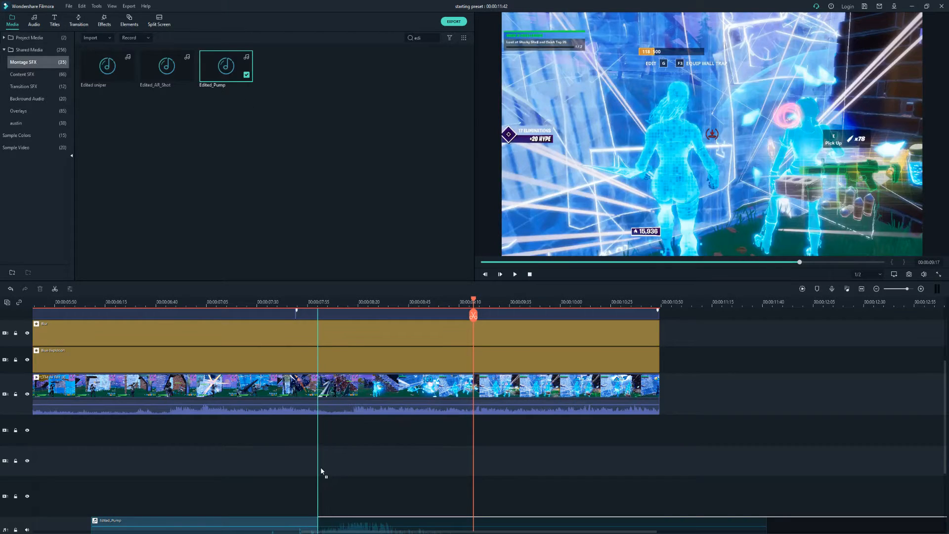
left_click_drag(320, 470, 320, 471)
scroll(339, 382, "down", 2)
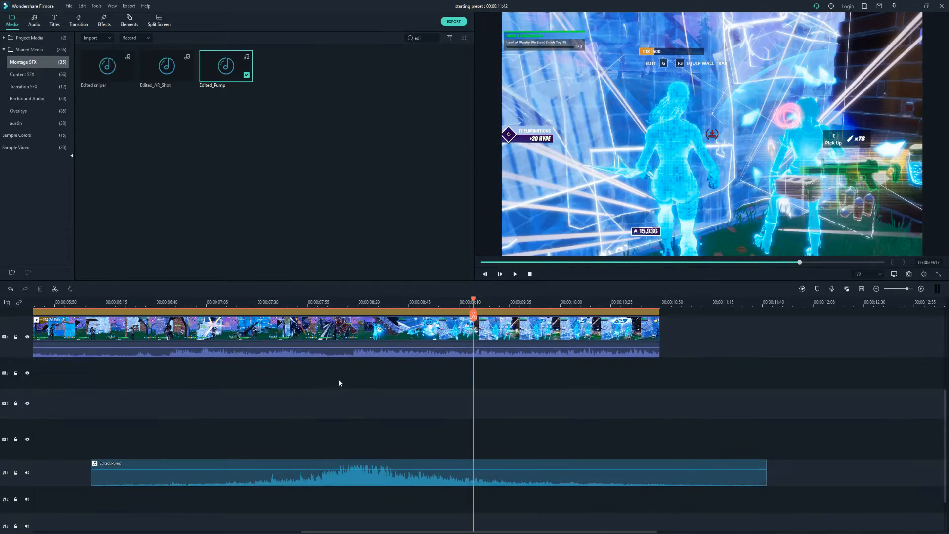
Play back the effect section from just before the Red clip to check the Edited_Pump sound
left_click_drag(473, 300, 314, 313)
key("space")
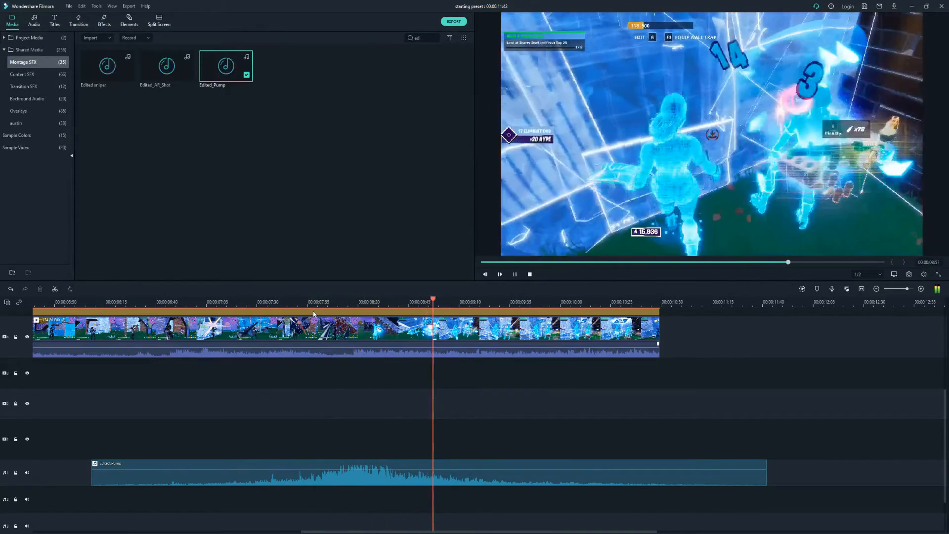
scroll(441, 377, "up", 3)
key("space")
Play the whole montage from the beginning through the effects, stopping at 00:00:10:01
scroll(372, 311, "down", 1)
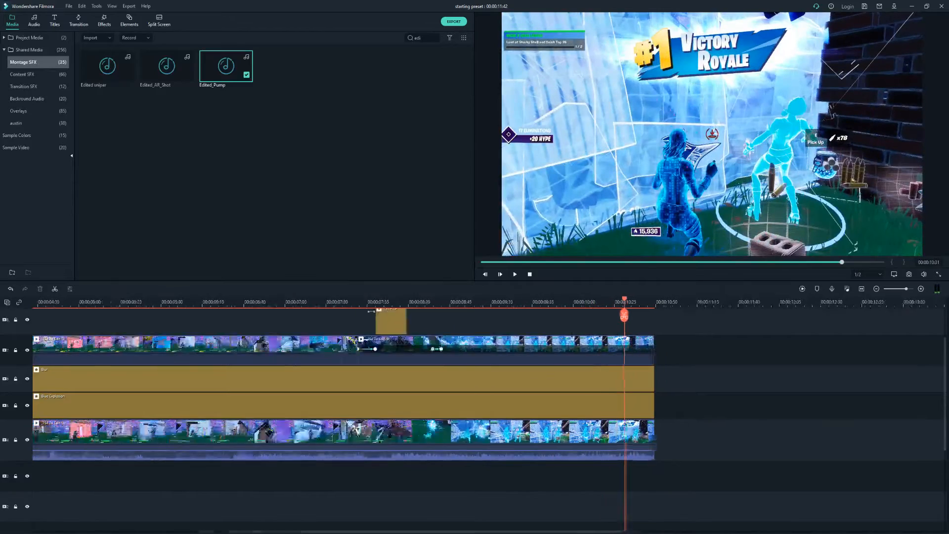
scroll(371, 311, "down", 6)
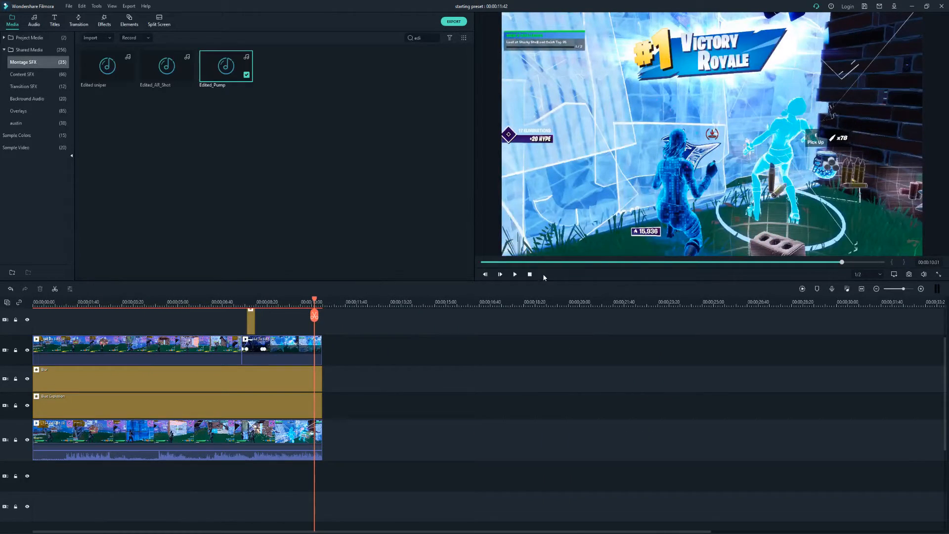
left_click(530, 273)
key("space")
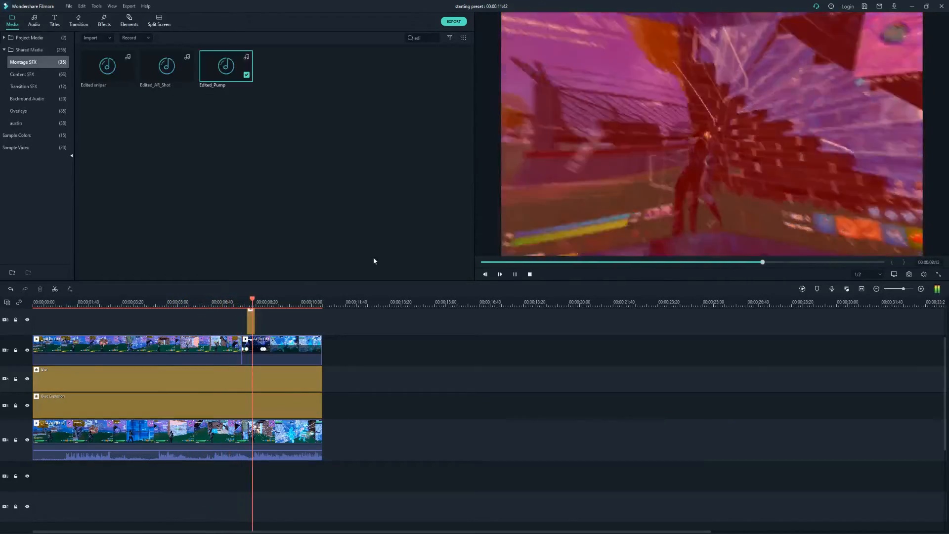
key("space")
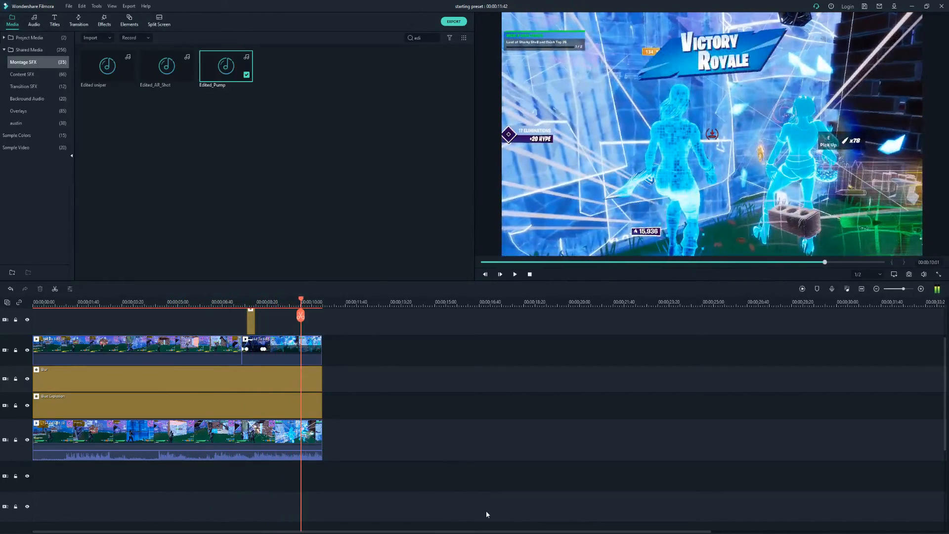